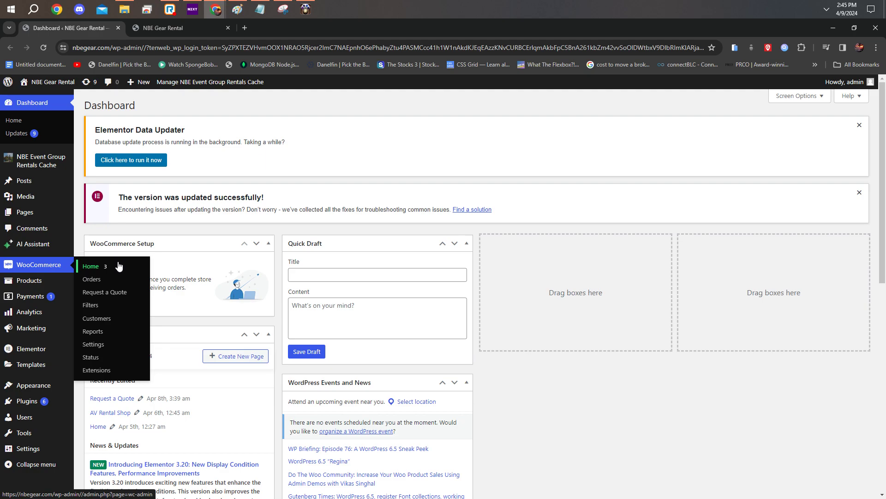
Step: Open the list of all products and look through the entries with their stock status and categories
{"action": "mouse_move", "coordinate": [59, 287]}
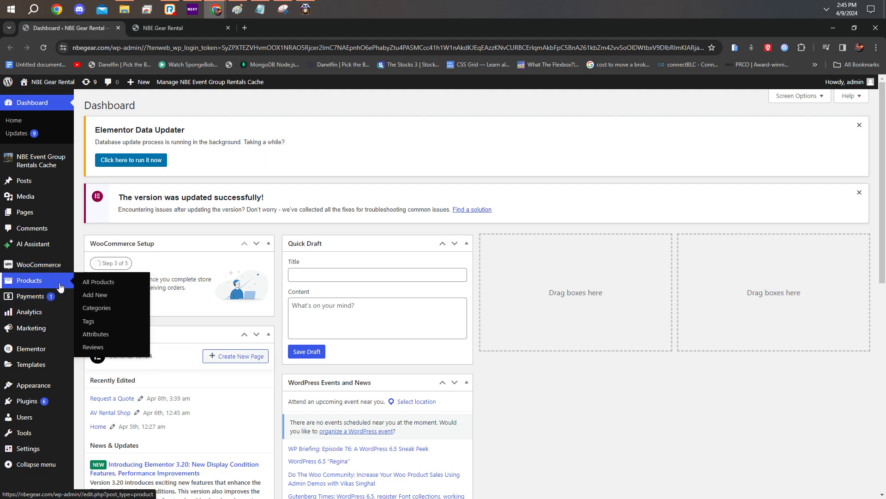
{"action": "left_click", "coordinate": [115, 281]}
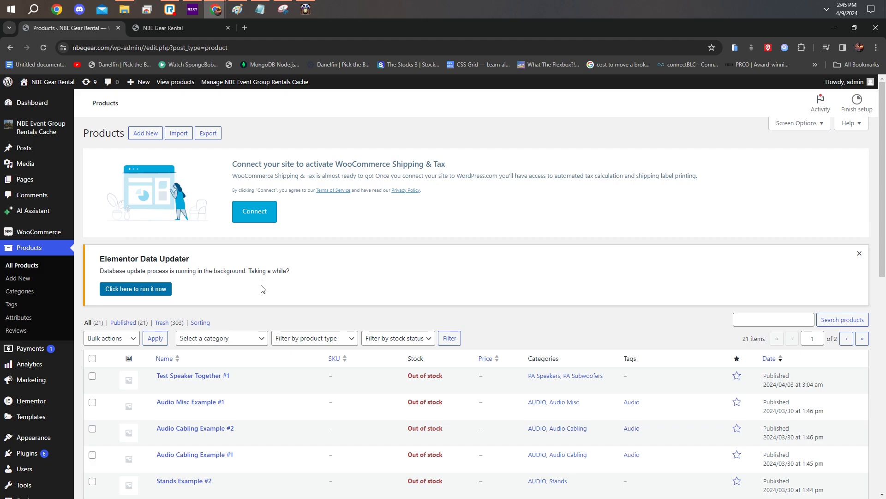
{"action": "scroll", "coordinate": [46, 274], "scroll_direction": "down", "scroll_amount": 6}
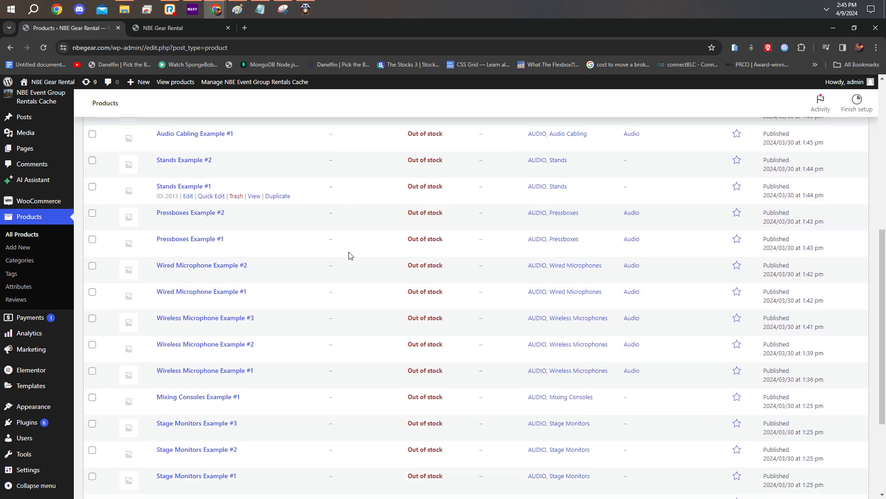
{"action": "scroll", "coordinate": [349, 268], "scroll_direction": "down", "scroll_amount": 3}
{"action": "scroll", "coordinate": [434, 208], "scroll_direction": "up", "scroll_amount": 8}
{"action": "scroll", "coordinate": [441, 277], "scroll_direction": "down", "scroll_amount": 8}
{"action": "scroll", "coordinate": [439, 340], "scroll_direction": "up", "scroll_amount": 8}
{"action": "scroll", "coordinate": [439, 257], "scroll_direction": "down", "scroll_amount": 8}
{"action": "scroll", "coordinate": [429, 360], "scroll_direction": "up", "scroll_amount": 8}
{"action": "scroll", "coordinate": [418, 331], "scroll_direction": "down", "scroll_amount": 4}
{"action": "scroll", "coordinate": [417, 355], "scroll_direction": "down", "scroll_amount": 5}
{"action": "scroll", "coordinate": [565, 300], "scroll_direction": "up", "scroll_amount": 6}
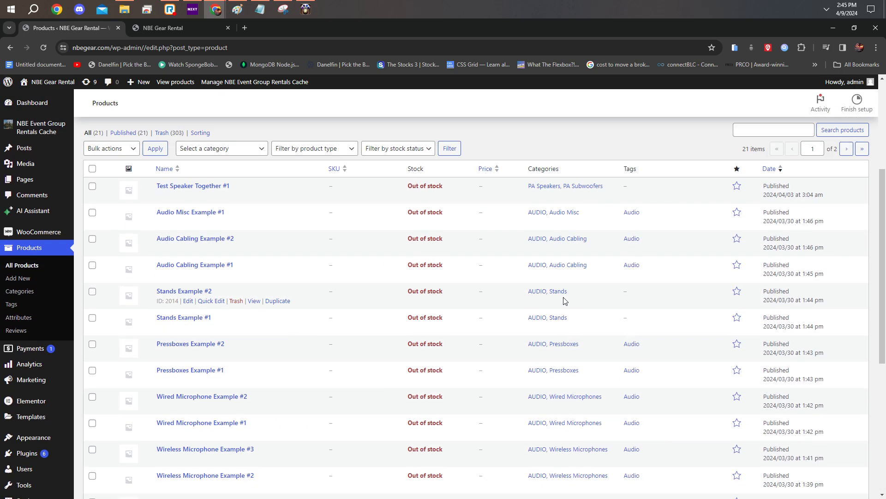
{"action": "scroll", "coordinate": [566, 301], "scroll_direction": "up", "scroll_amount": 4}
{"action": "scroll", "coordinate": [252, 366], "scroll_direction": "down", "scroll_amount": 10}
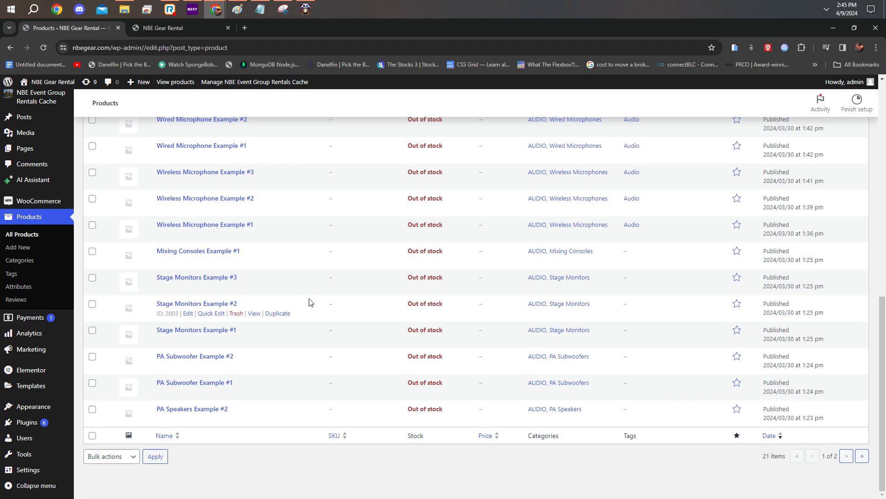
{"action": "scroll", "coordinate": [271, 319], "scroll_direction": "up", "scroll_amount": 8}
{"action": "scroll", "coordinate": [373, 278], "scroll_direction": "up", "scroll_amount": 2}
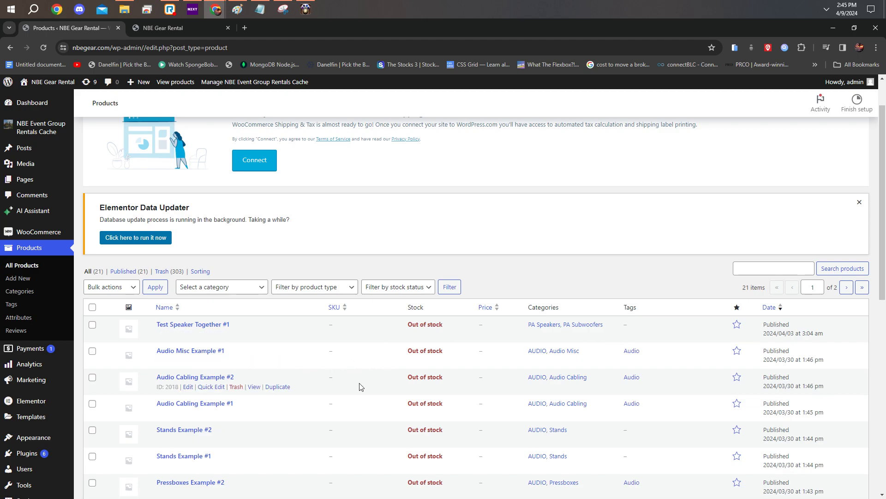
{"action": "scroll", "coordinate": [323, 304], "scroll_direction": "down", "scroll_amount": 4}
{"action": "scroll", "coordinate": [208, 231], "scroll_direction": "up", "scroll_amount": 1}
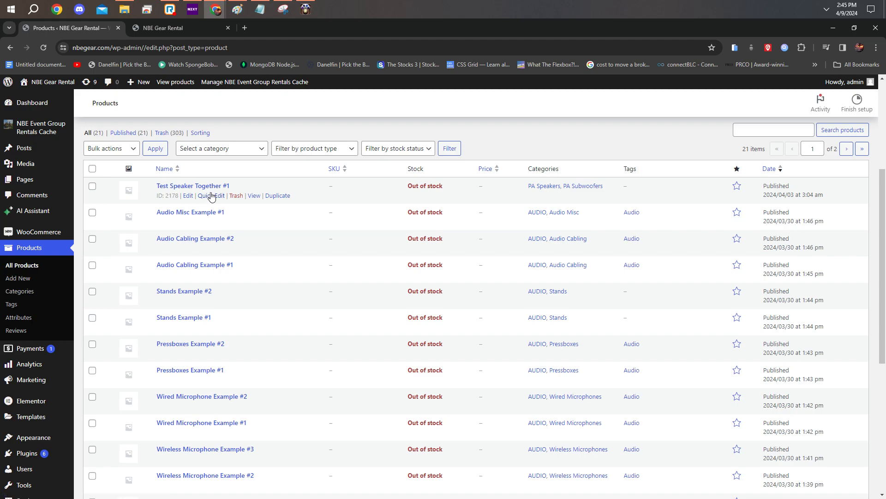
Step: Open quick editing for the Test Speaker Together #1 product and examine its title, slug, price and weight fields
{"action": "left_click", "coordinate": [210, 196]}
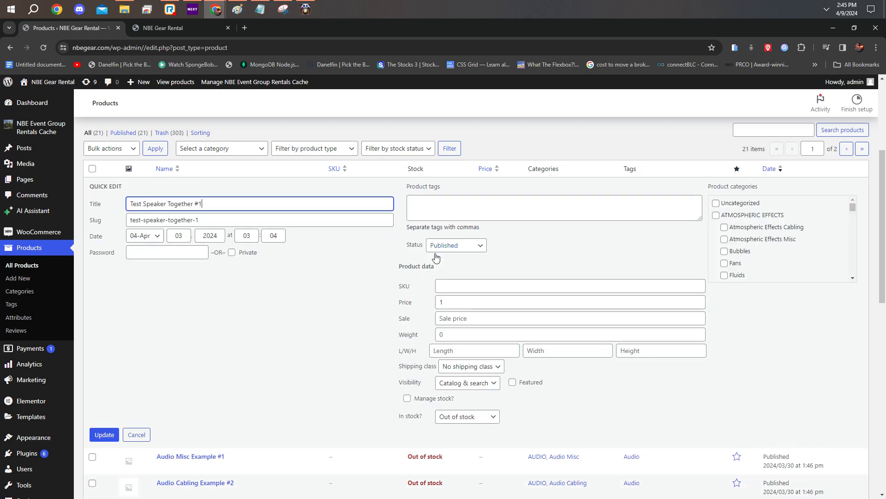
{"action": "scroll", "coordinate": [453, 316], "scroll_direction": "down", "scroll_amount": 5}
{"action": "scroll", "coordinate": [452, 316], "scroll_direction": "up", "scroll_amount": 5}
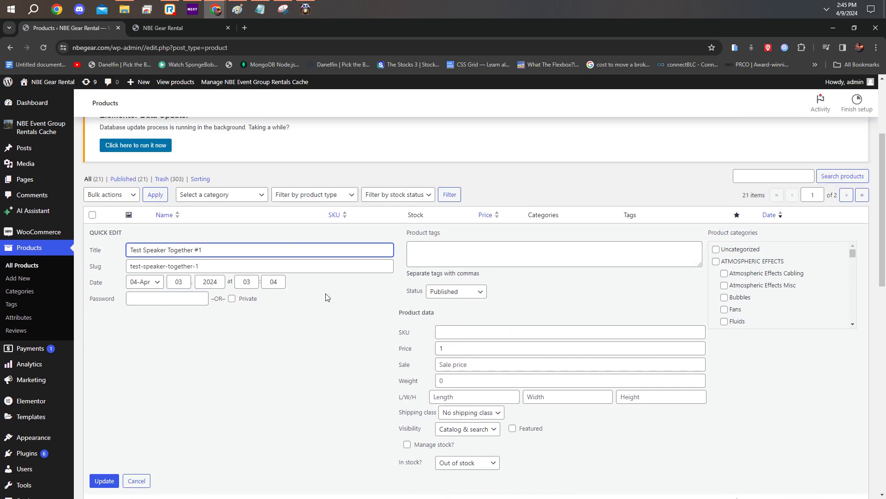
{"action": "scroll", "coordinate": [312, 296], "scroll_direction": "down", "scroll_amount": 6}
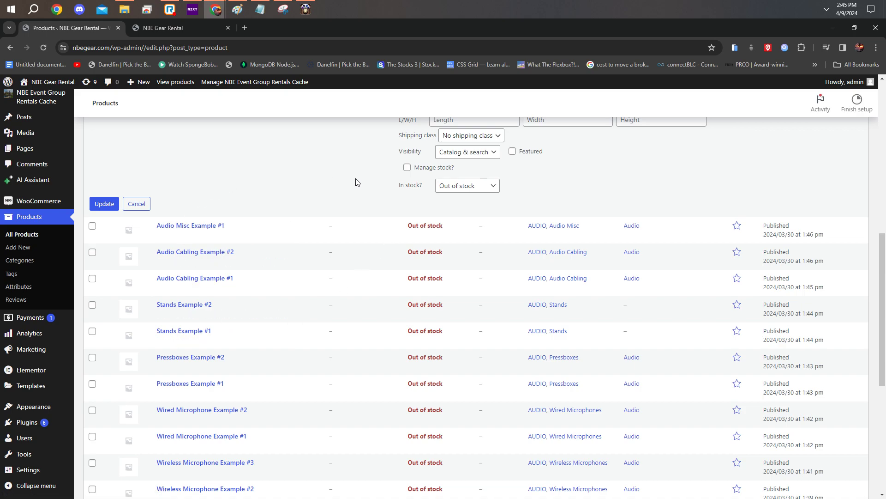
{"action": "scroll", "coordinate": [471, 291], "scroll_direction": "up", "scroll_amount": 5}
{"action": "left_click_drag", "start_coordinate": [203, 221], "coordinate": [157, 218]}
{"action": "left_click_drag", "start_coordinate": [229, 202], "coordinate": [117, 205]}
{"action": "left_click", "coordinate": [303, 224]}
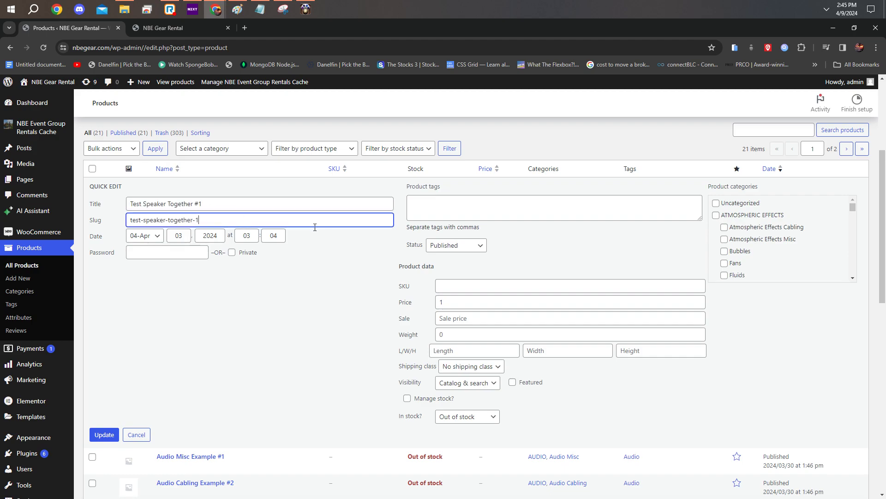
{"action": "left_click", "coordinate": [481, 303]}
{"action": "left_click", "coordinate": [450, 335]}
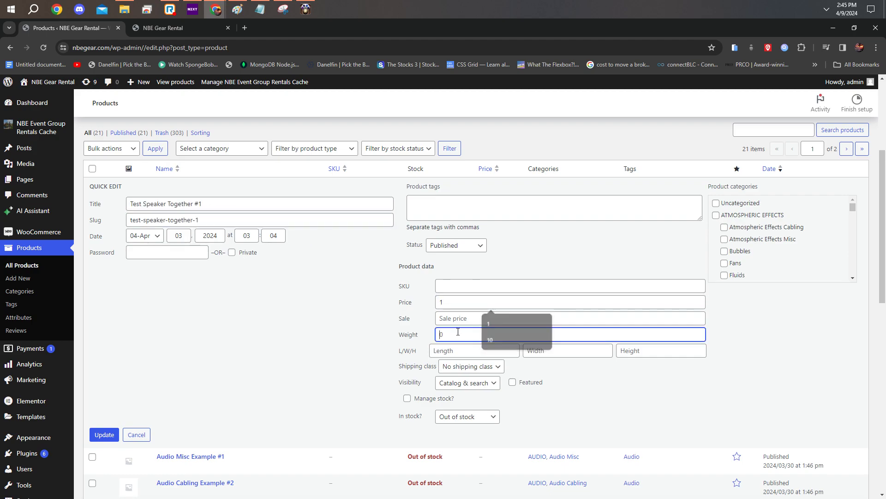
Step: Add the AUDIO category to the Test Speaker Together #1 product and update it
{"action": "scroll", "coordinate": [755, 231], "scroll_direction": "down", "scroll_amount": 5}
{"action": "scroll", "coordinate": [749, 245], "scroll_direction": "up", "scroll_amount": 2}
{"action": "scroll", "coordinate": [744, 258], "scroll_direction": "down", "scroll_amount": 3}
{"action": "scroll", "coordinate": [744, 244], "scroll_direction": "up", "scroll_amount": 3}
{"action": "left_click", "coordinate": [716, 219]}
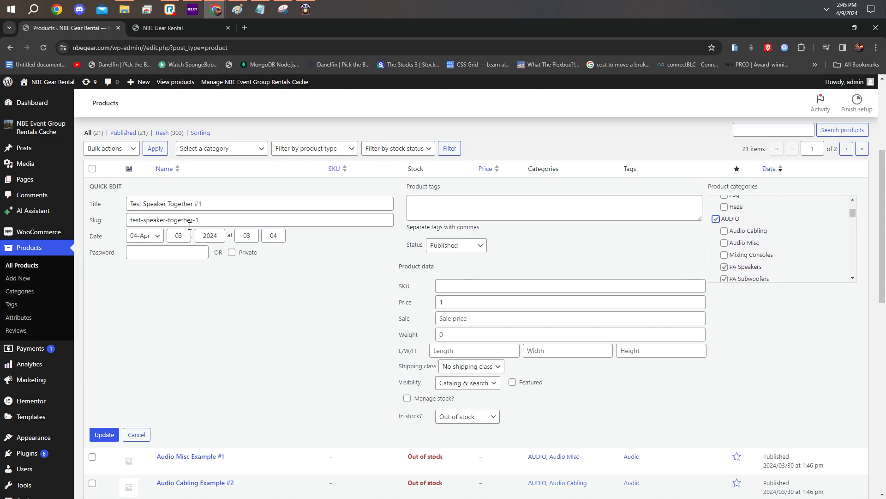
{"action": "left_click", "coordinate": [104, 434]}
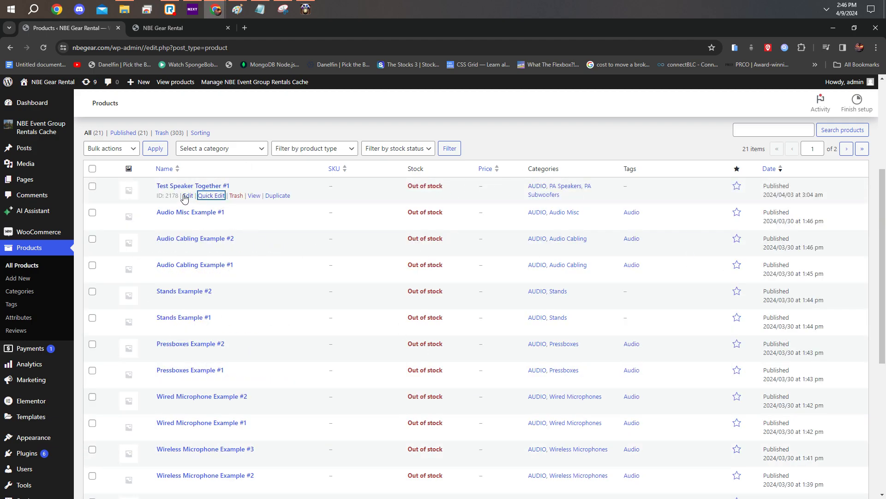
Step: Move the Test Speaker Together #1 product to the Trash and look through the list of trashed products
{"action": "left_click", "coordinate": [240, 198]}
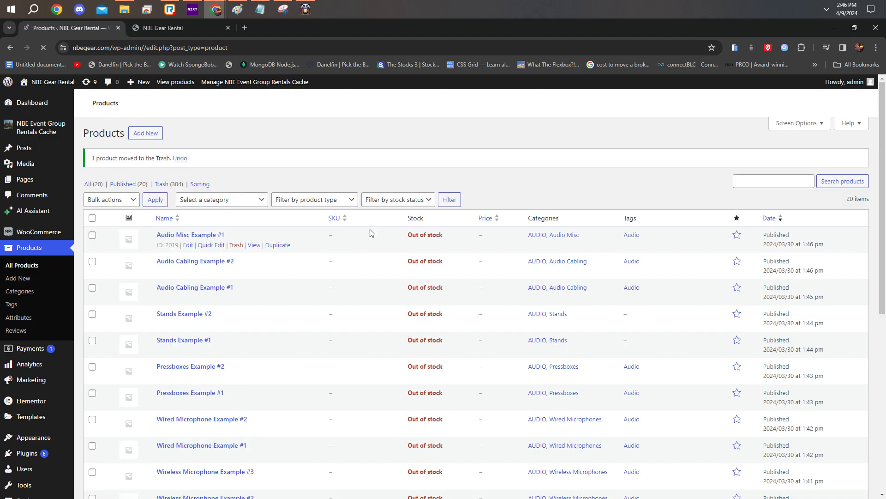
{"action": "scroll", "coordinate": [382, 243], "scroll_direction": "down", "scroll_amount": 3}
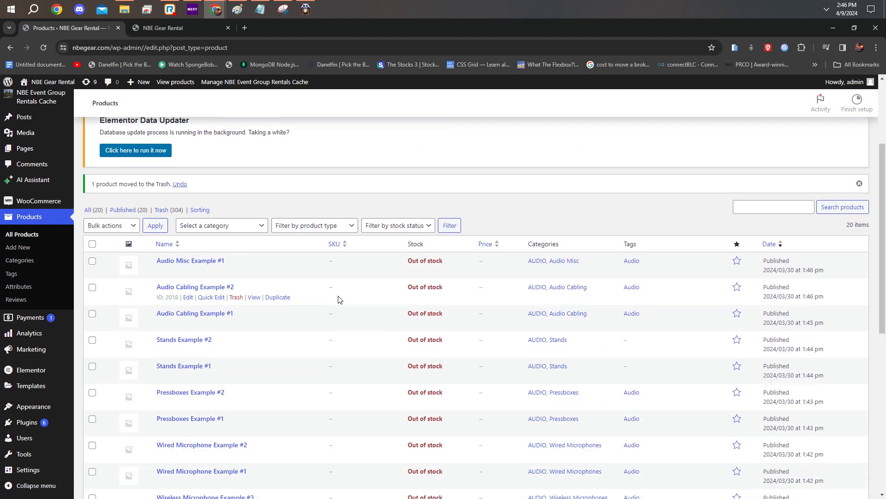
{"action": "left_click", "coordinate": [162, 211]}
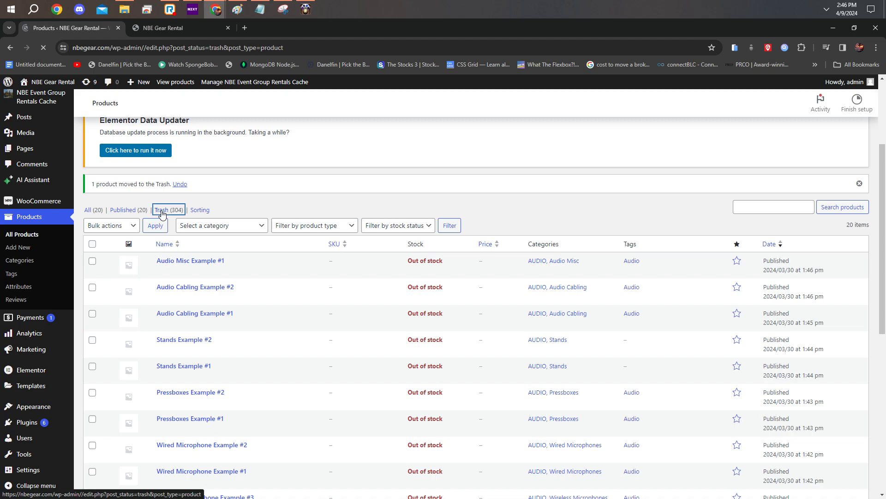
{"action": "scroll", "coordinate": [206, 235], "scroll_direction": "down", "scroll_amount": 3}
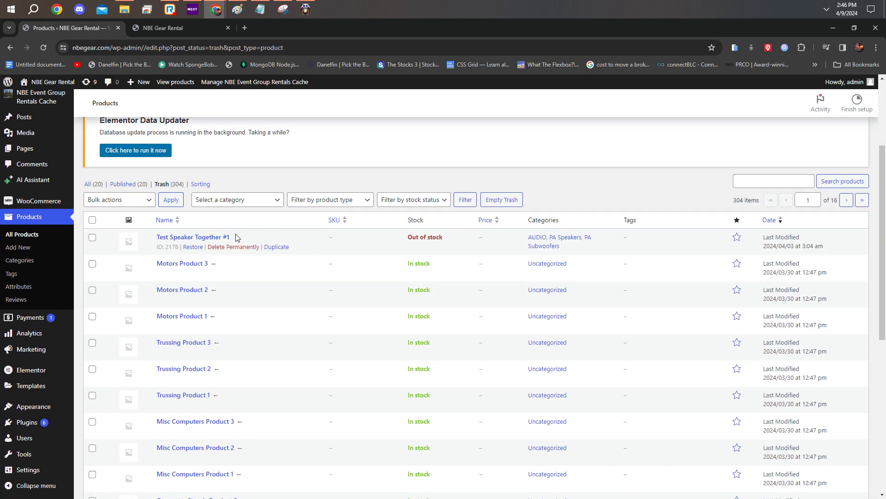
{"action": "scroll", "coordinate": [451, 293], "scroll_direction": "down", "scroll_amount": 8}
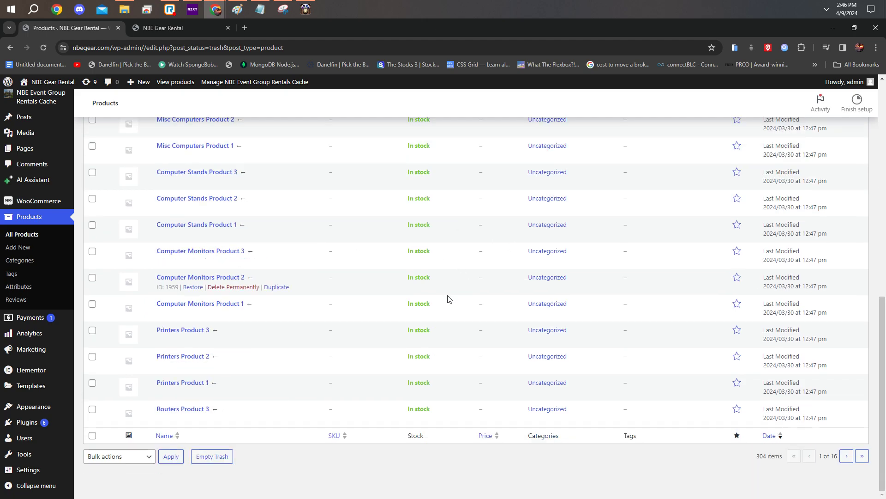
{"action": "scroll", "coordinate": [247, 235], "scroll_direction": "up", "scroll_amount": 10}
Step: Return to all products and view the storefront page of Audio Misc Example #1 in a separate tab, closing it when done
{"action": "left_click", "coordinate": [91, 272]}
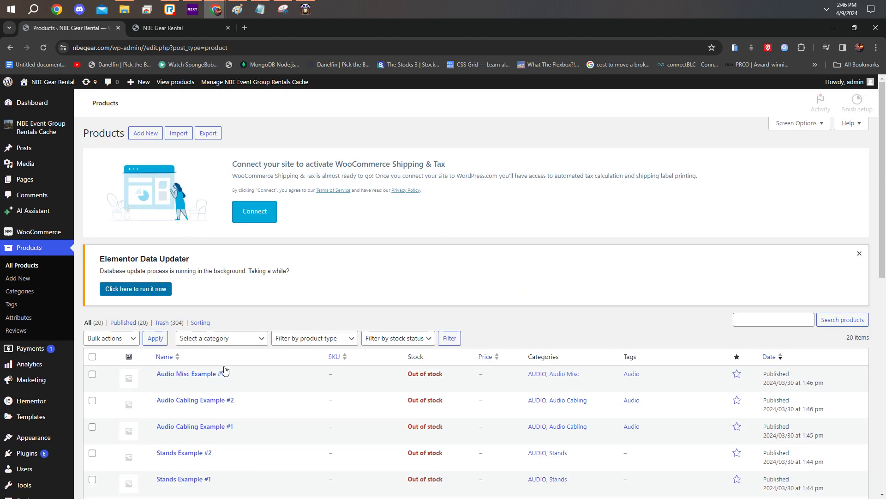
{"action": "scroll", "coordinate": [221, 323], "scroll_direction": "down", "scroll_amount": 4}
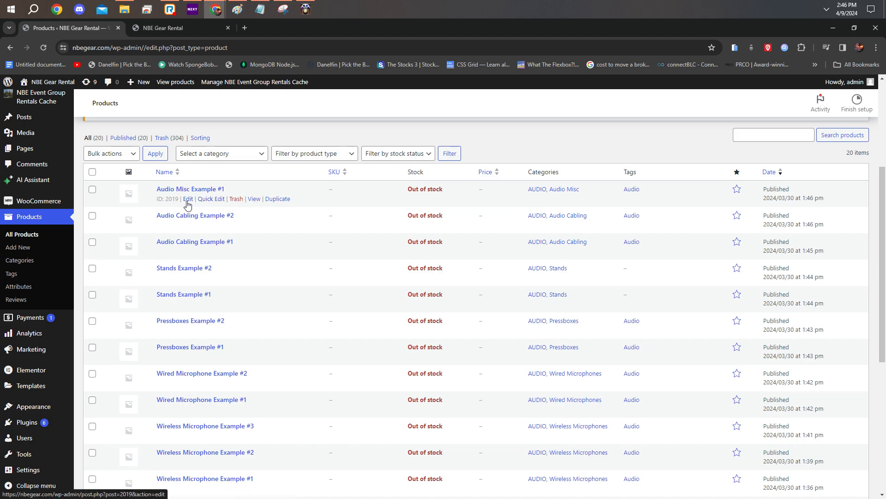
{"action": "middle_click", "coordinate": [254, 199]}
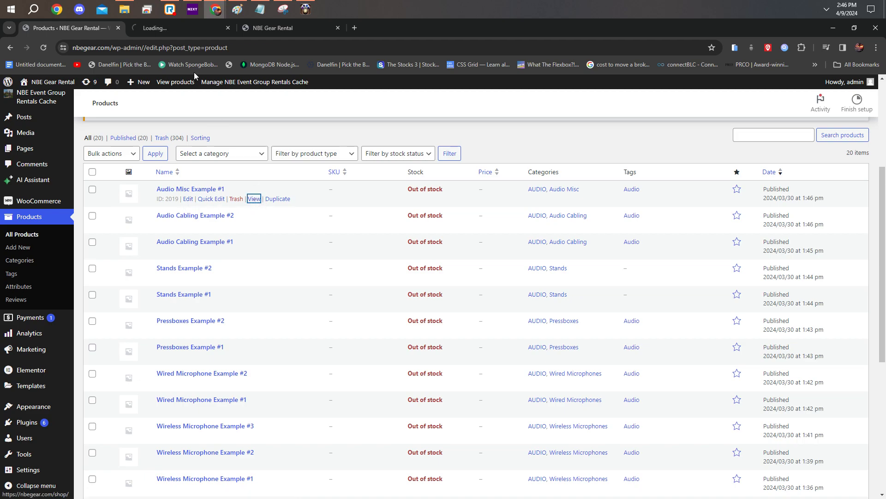
{"action": "left_click", "coordinate": [156, 30]}
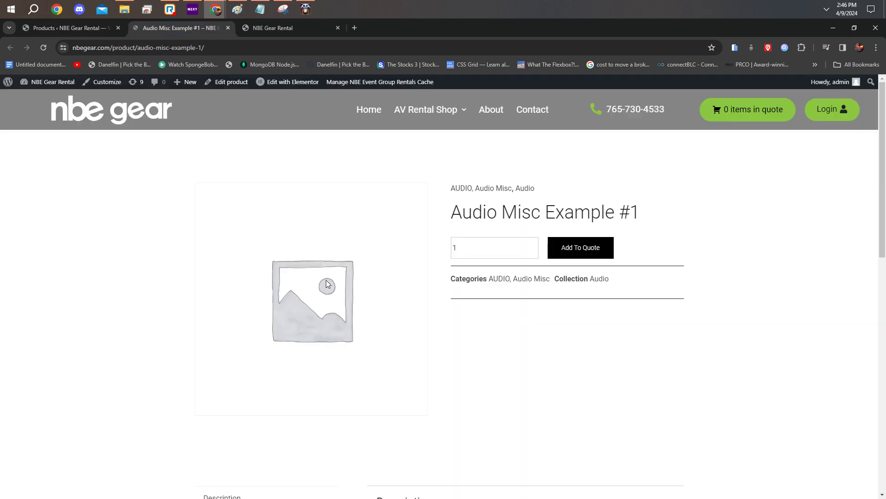
{"action": "scroll", "coordinate": [370, 272], "scroll_direction": "down", "scroll_amount": 2}
{"action": "scroll", "coordinate": [383, 291], "scroll_direction": "up", "scroll_amount": 2}
{"action": "scroll", "coordinate": [373, 316], "scroll_direction": "down", "scroll_amount": 5}
{"action": "scroll", "coordinate": [370, 320], "scroll_direction": "up", "scroll_amount": 5}
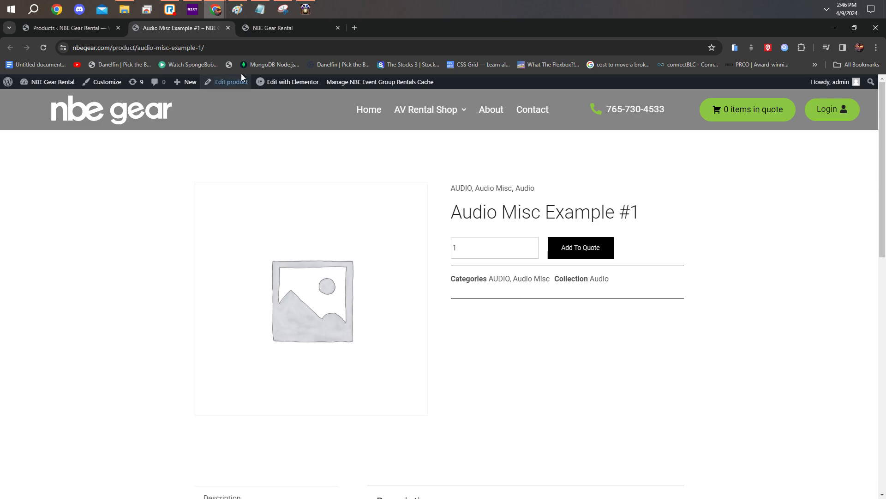
{"action": "left_click", "coordinate": [226, 28]}
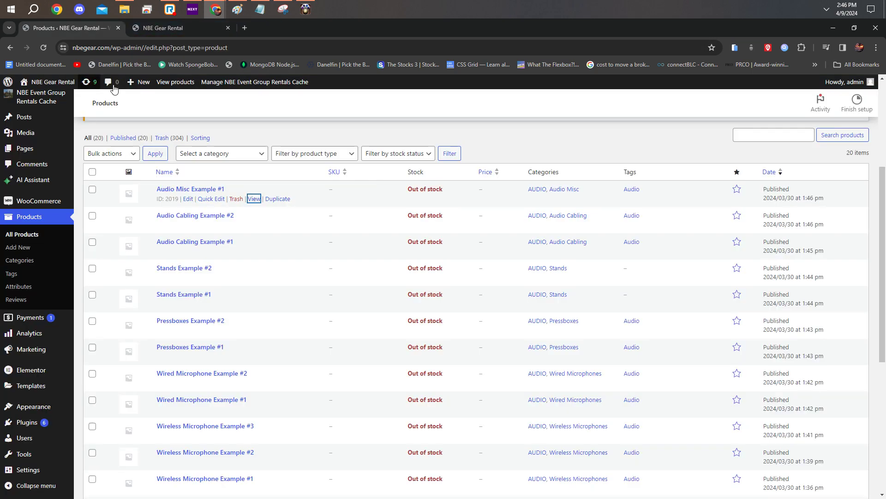
Step: Duplicate the Audio Misc Example #1 product in a separate tab, look over the draft copy and close that tab
{"action": "middle_click", "coordinate": [277, 199]}
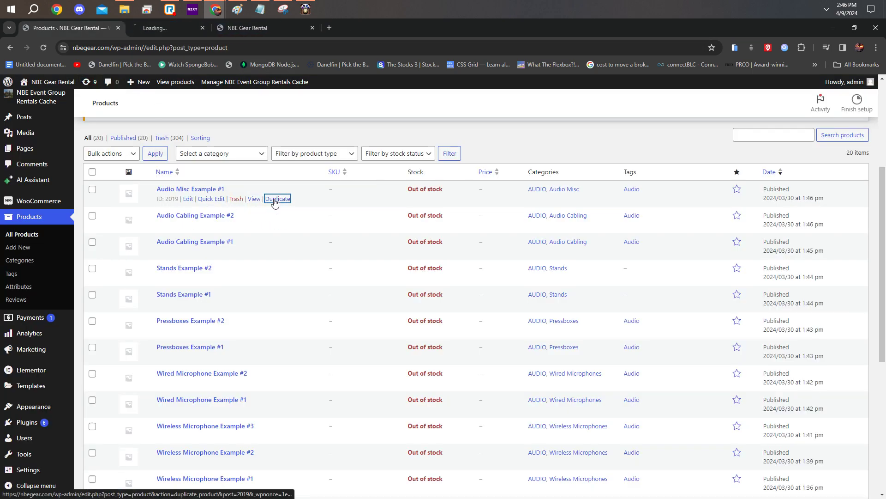
{"action": "left_click", "coordinate": [220, 30]}
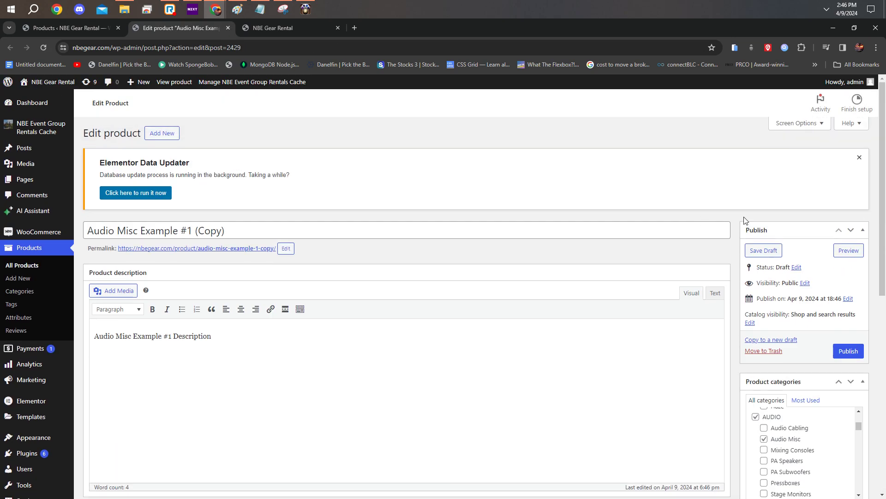
{"action": "scroll", "coordinate": [232, 209], "scroll_direction": "down", "scroll_amount": 10}
{"action": "scroll", "coordinate": [267, 249], "scroll_direction": "up", "scroll_amount": 10}
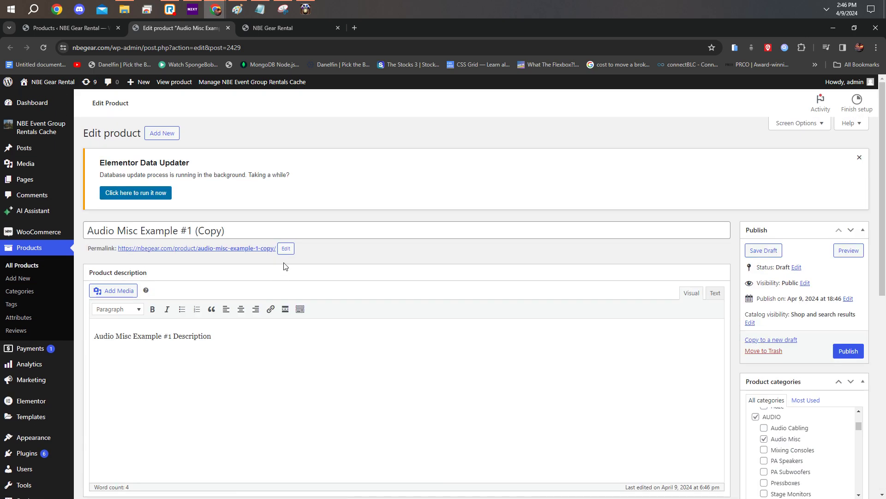
{"action": "left_click", "coordinate": [228, 28]}
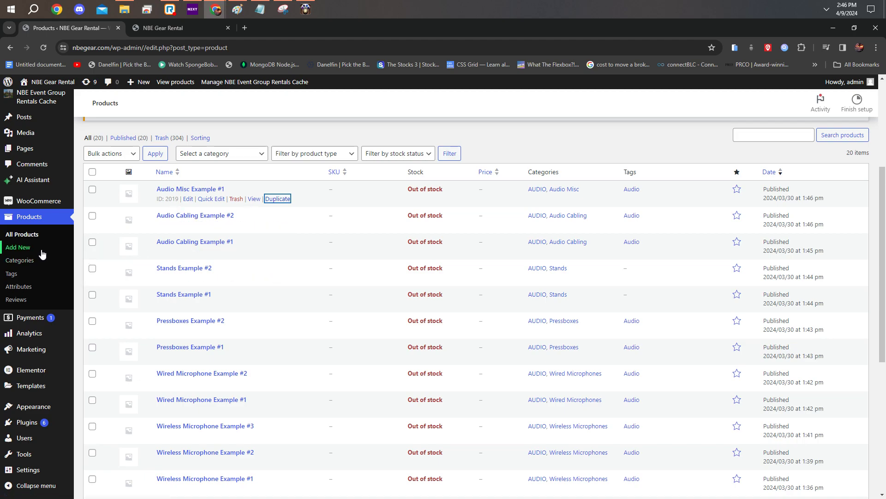
Step: Start a new product and look over the sections of its blank form
{"action": "scroll", "coordinate": [36, 250], "scroll_direction": "up", "scroll_amount": 4}
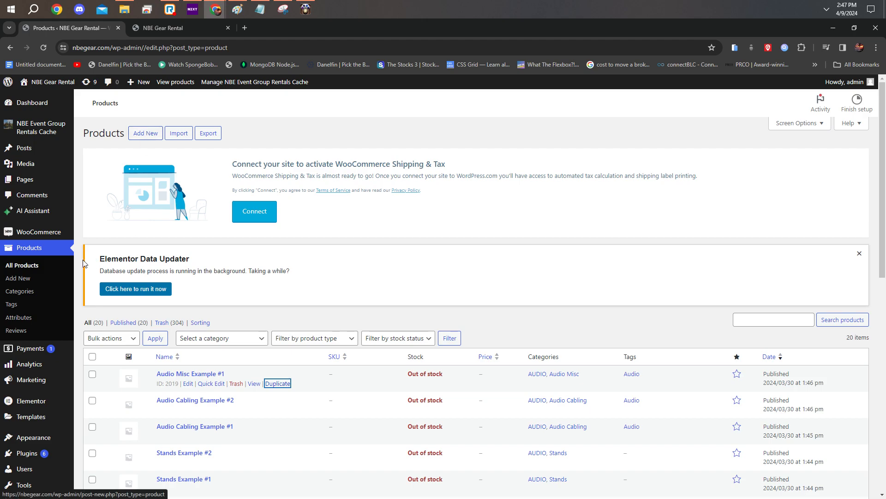
{"action": "left_click", "coordinate": [31, 280]}
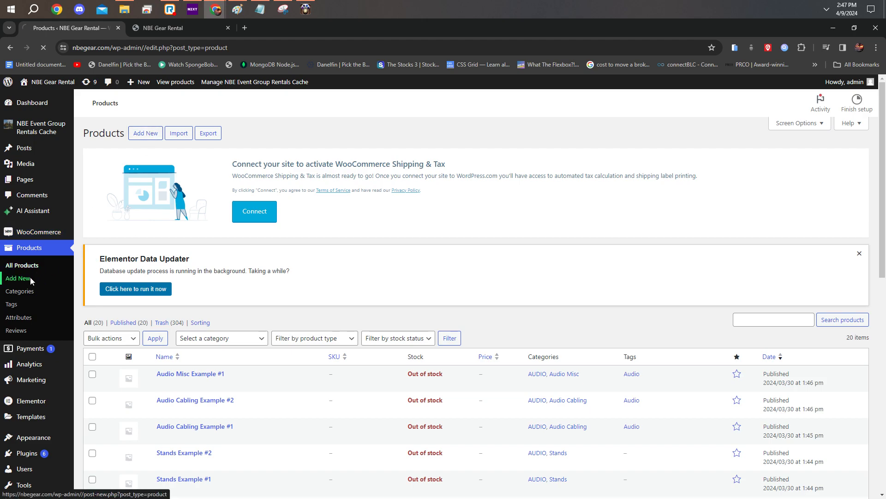
{"action": "left_click_drag", "start_coordinate": [90, 132], "coordinate": [157, 133]}
{"action": "left_click", "coordinate": [431, 174]}
{"action": "scroll", "coordinate": [450, 200], "scroll_direction": "down", "scroll_amount": 7}
{"action": "scroll", "coordinate": [398, 279], "scroll_direction": "up", "scroll_amount": 7}
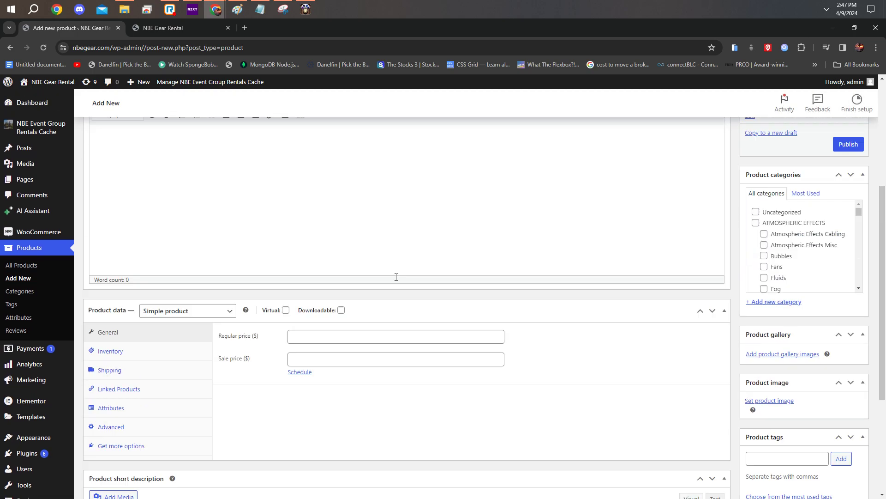
Step: Name the new product "Video Wall"
{"action": "left_click", "coordinate": [121, 232]}
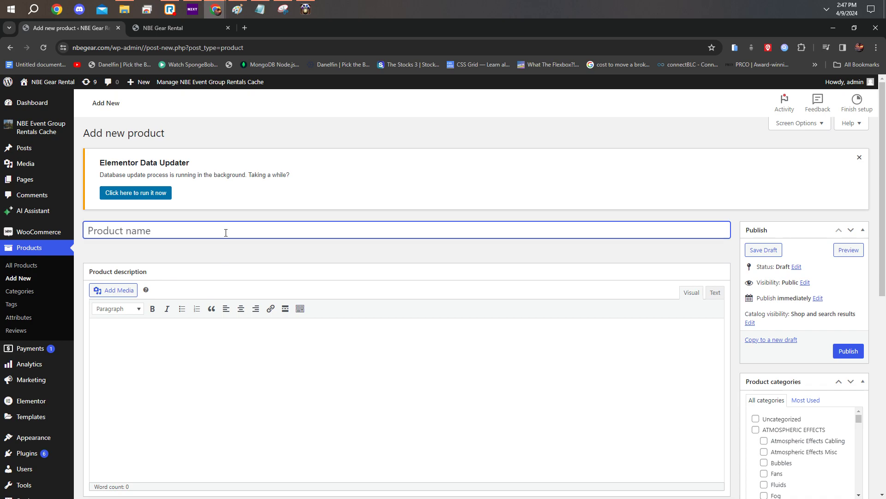
{"action": "type", "text": "Video QWA"}
{"action": "key", "text": "BackSpace"}
{"action": "key", "text": "BackSpace"}
{"action": "key", "text": "BackSpace"}
{"action": "type", "text": "wALL"}
{"action": "left_click", "coordinate": [213, 343]}
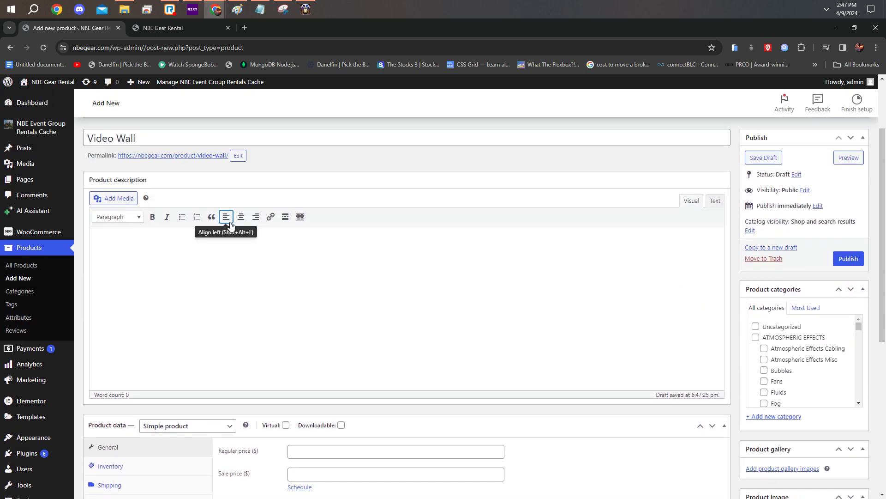
{"action": "left_click", "coordinate": [133, 219]}
{"action": "left_click", "coordinate": [115, 217]}
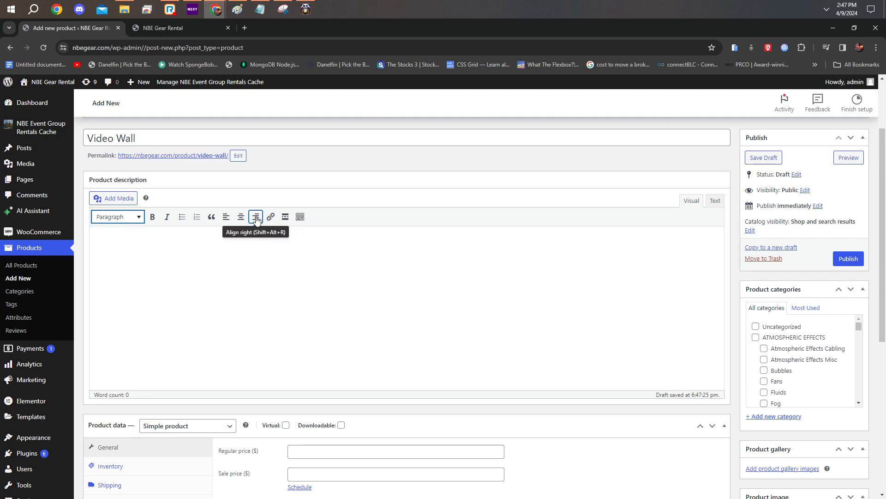
{"action": "left_click", "coordinate": [159, 257]}
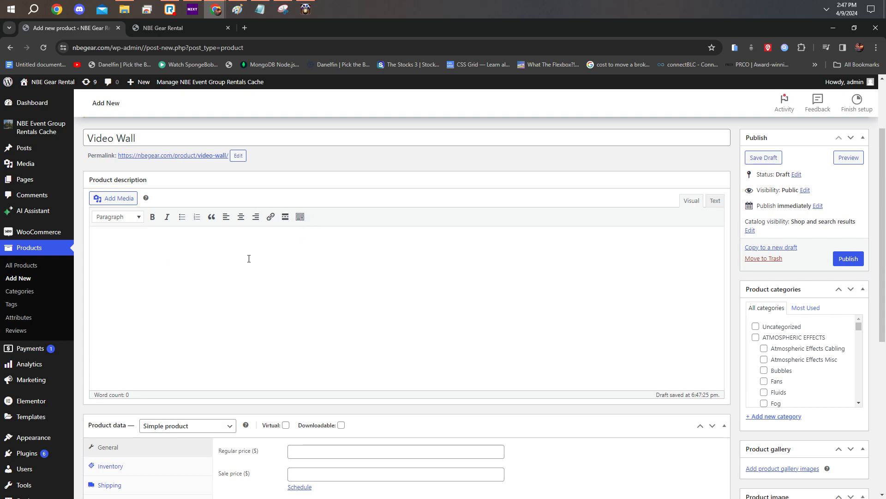
Step: Enter "This is a video wall" as the product description and keep the product type as Simple product
{"action": "type", "text": "This is a video A"}
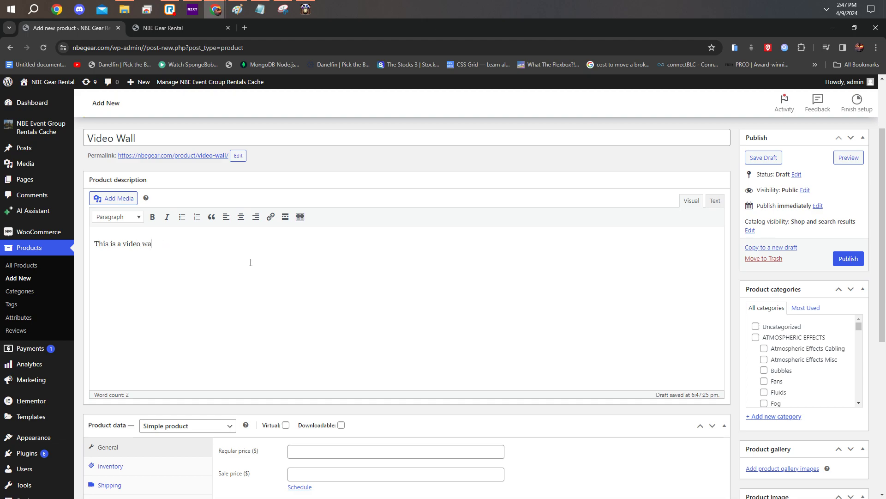
{"action": "scroll", "coordinate": [244, 347], "scroll_direction": "down", "scroll_amount": 5}
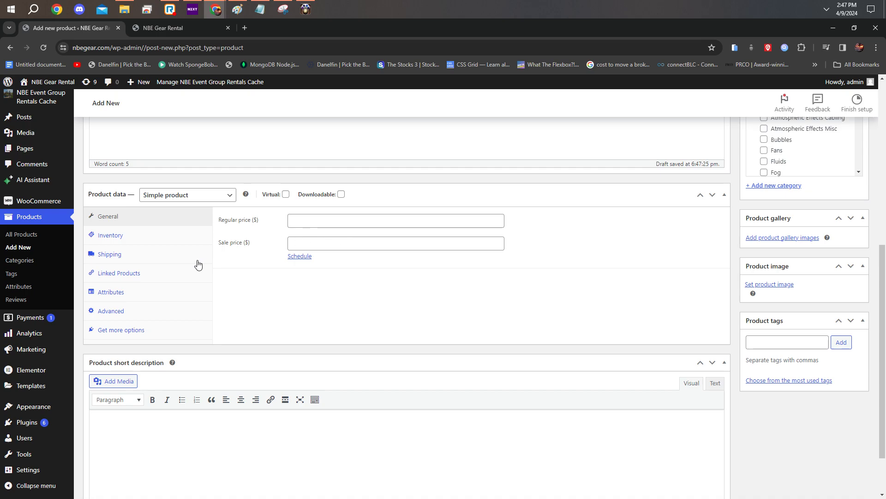
{"action": "left_click", "coordinate": [222, 202]}
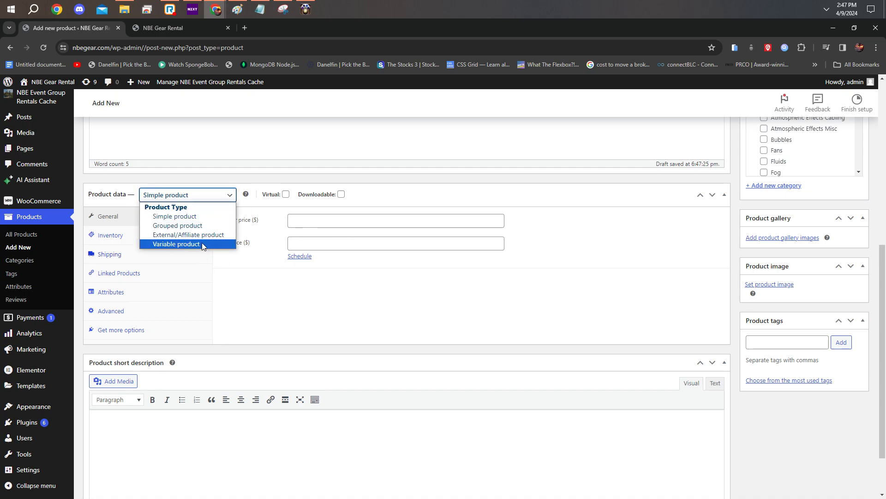
{"action": "left_click", "coordinate": [205, 219]}
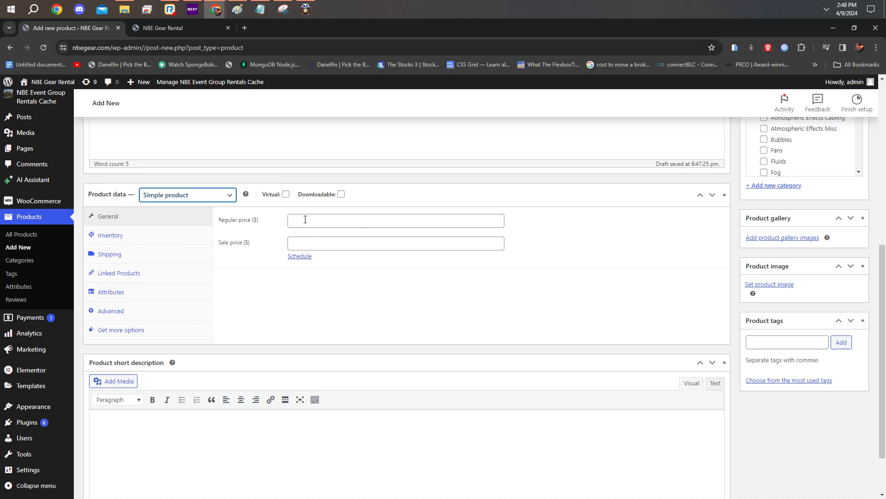
Step: Look at the storefront's Request a Quote page in the other tab and return to the product form
{"action": "left_click", "coordinate": [166, 27]}
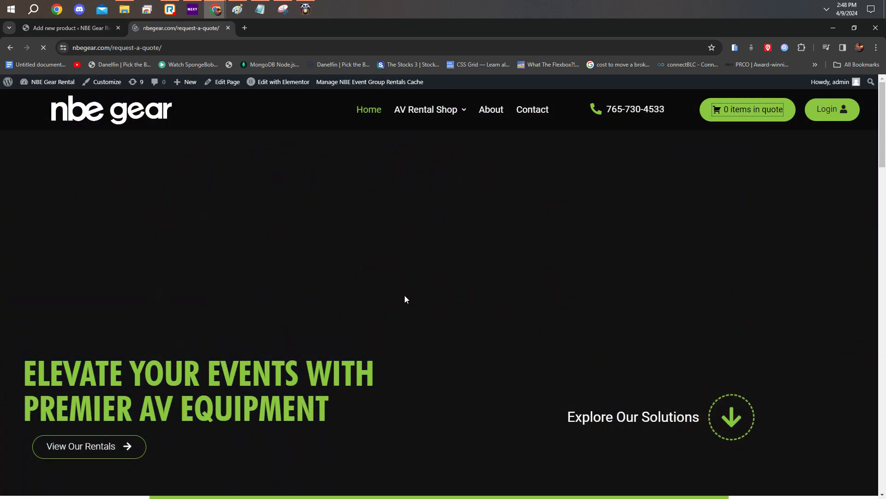
{"action": "scroll", "coordinate": [409, 299], "scroll_direction": "down", "scroll_amount": 5}
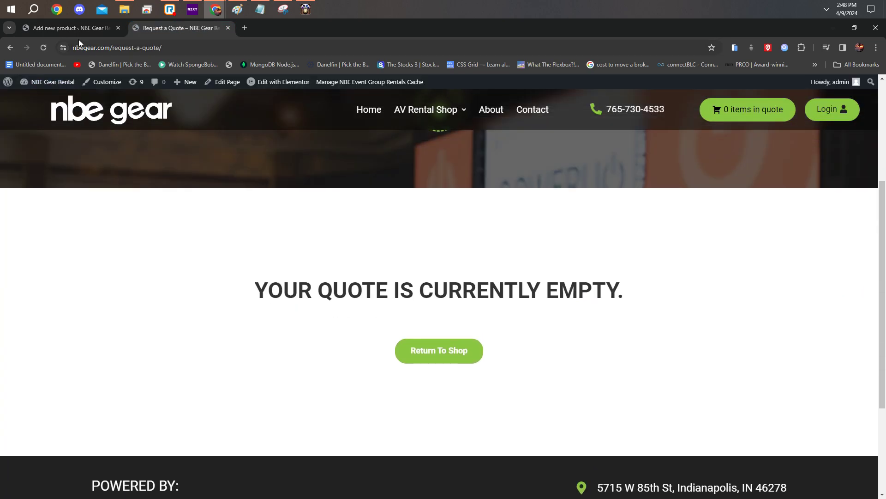
{"action": "key", "text": "ctrl+shift+Tab"}
Step: Set the product's regular price to 1 and leave the sale price empty
{"action": "left_click", "coordinate": [301, 217]}
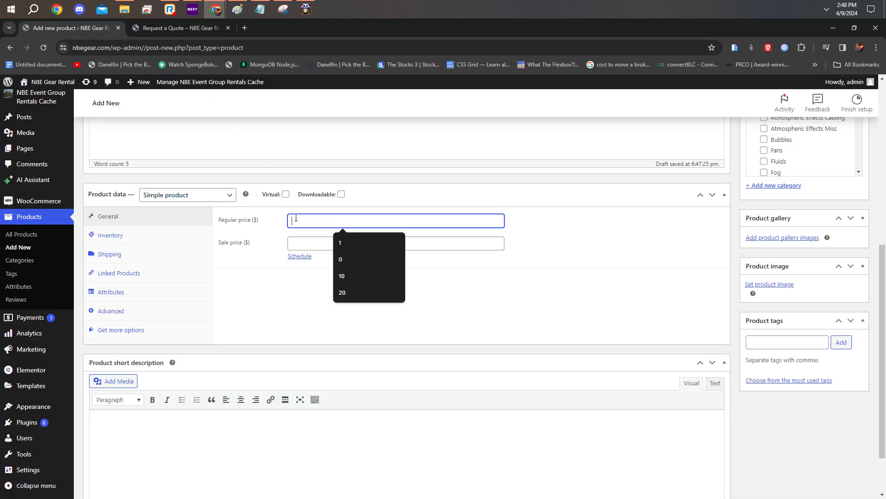
{"action": "type", "text": "1"}
{"action": "key", "text": "Tab"}
{"action": "type", "text": "1"}
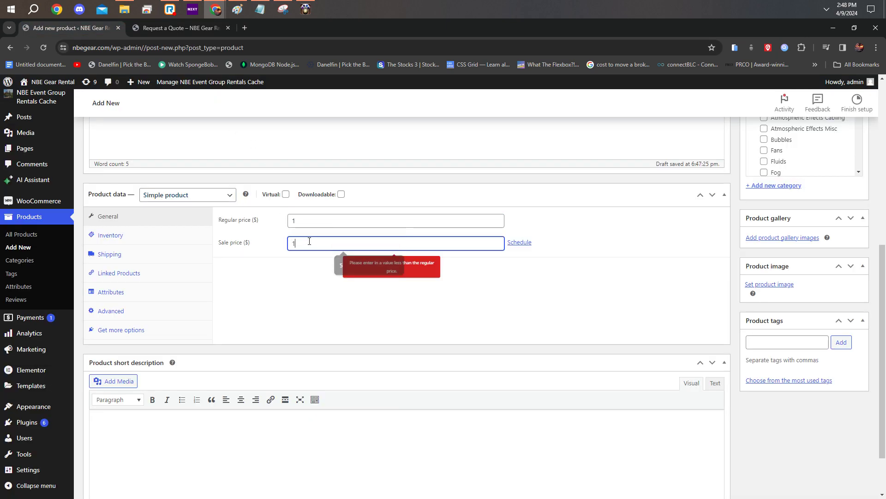
{"action": "key", "text": "BackSpace"}
{"action": "left_click", "coordinate": [289, 267]}
{"action": "left_click", "coordinate": [314, 218]}
{"action": "left_click", "coordinate": [313, 219]}
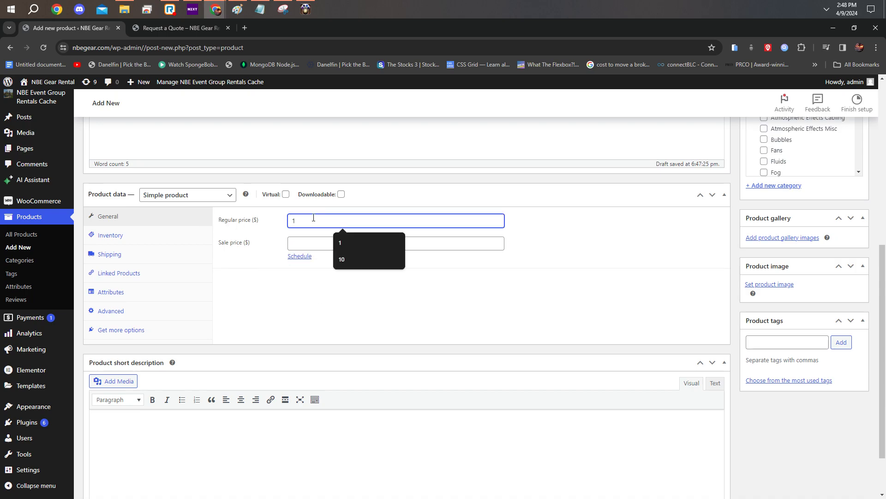
{"action": "left_click_drag", "start_coordinate": [255, 244], "coordinate": [224, 249]}
{"action": "left_click", "coordinate": [224, 249]}
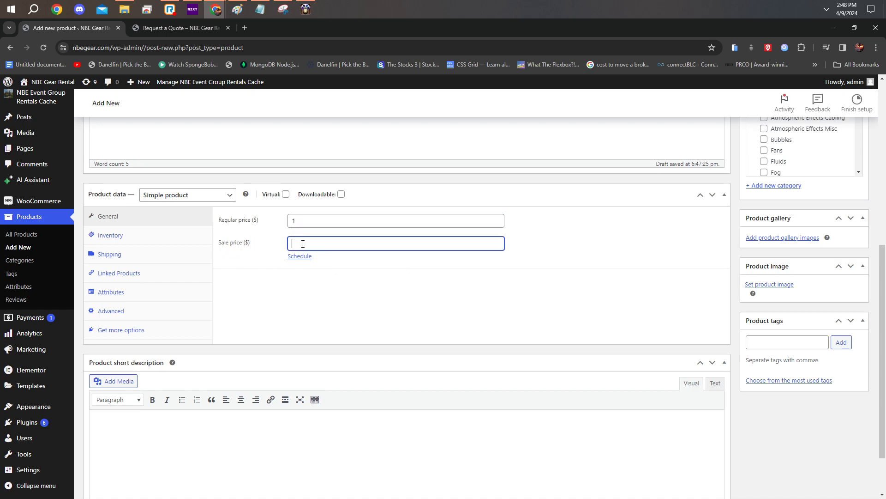
{"action": "left_click", "coordinate": [304, 242]}
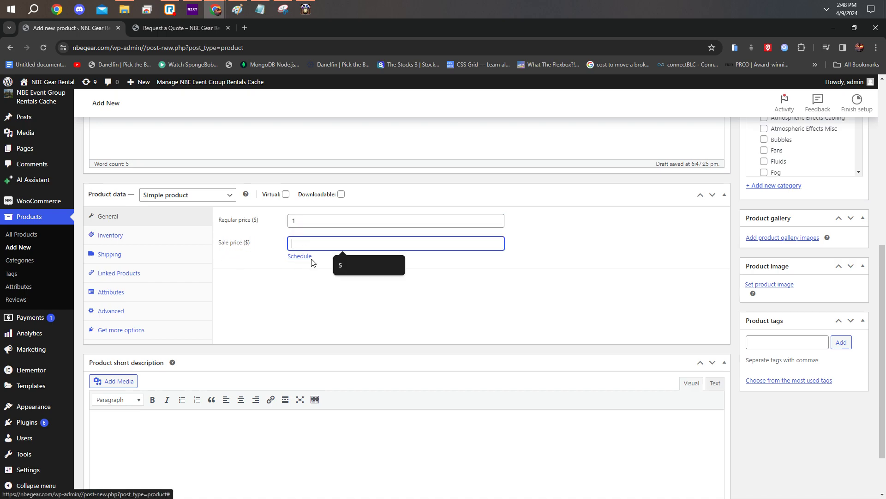
Step: Set the product's stock status to Out of stock, checking the general pricing and the inventory settings again
{"action": "left_click", "coordinate": [129, 237]}
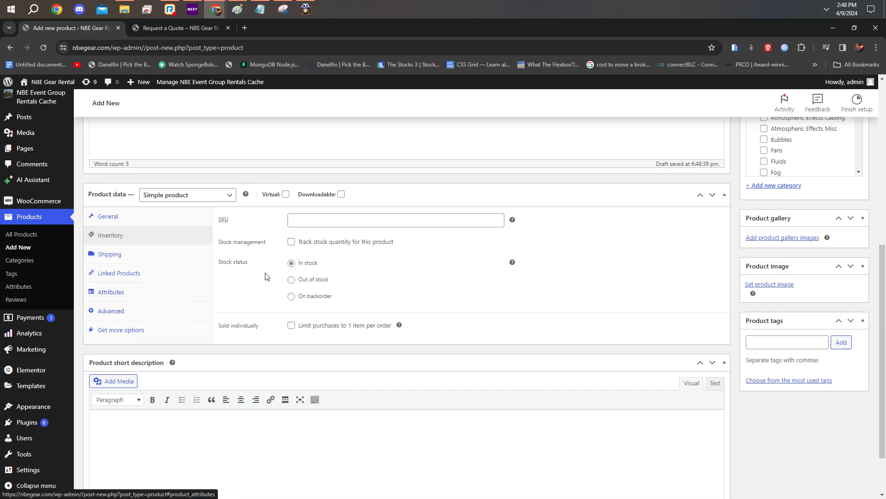
{"action": "left_click", "coordinate": [291, 280]}
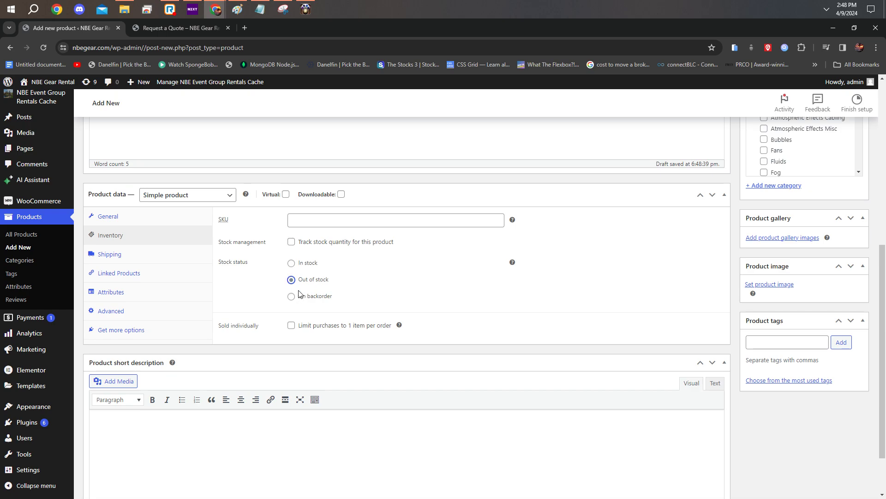
{"action": "left_click", "coordinate": [108, 216]}
{"action": "left_click", "coordinate": [273, 226]}
{"action": "type", "text": "1"}
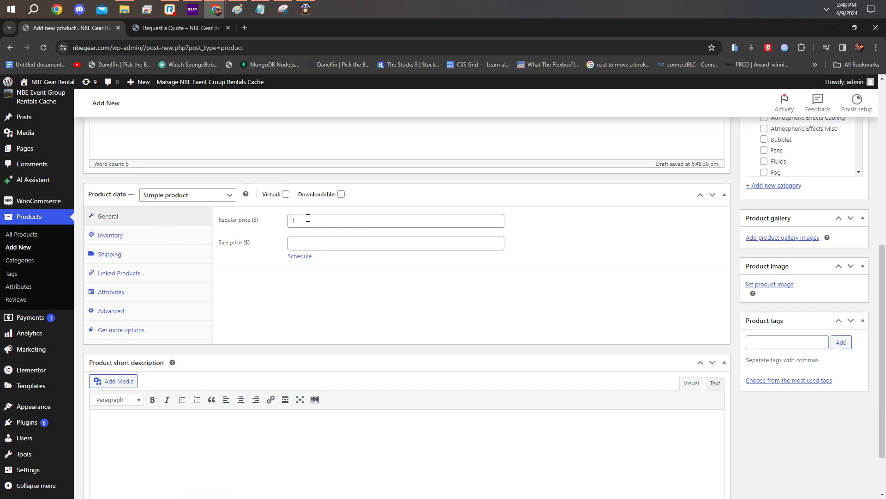
{"action": "left_click", "coordinate": [140, 234]}
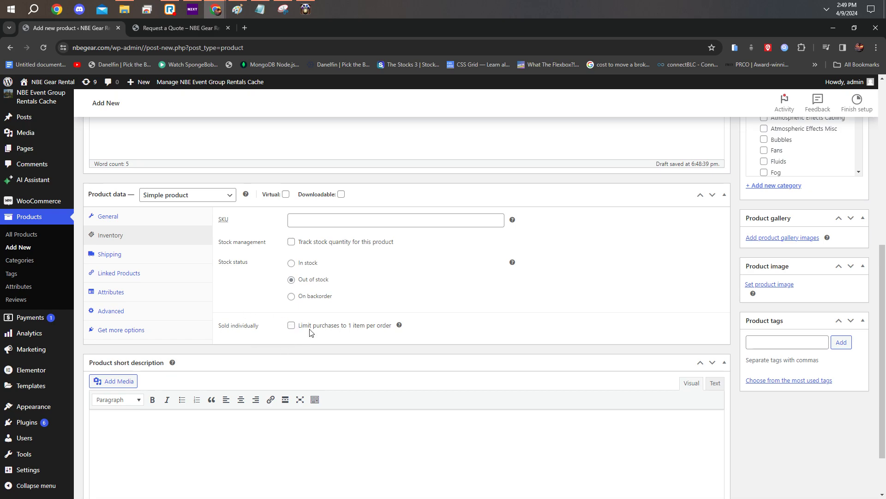
Step: Look over the product's shipping settings, covering the weight and the length, width and height fields
{"action": "left_click", "coordinate": [154, 255]}
{"action": "left_click", "coordinate": [348, 220]}
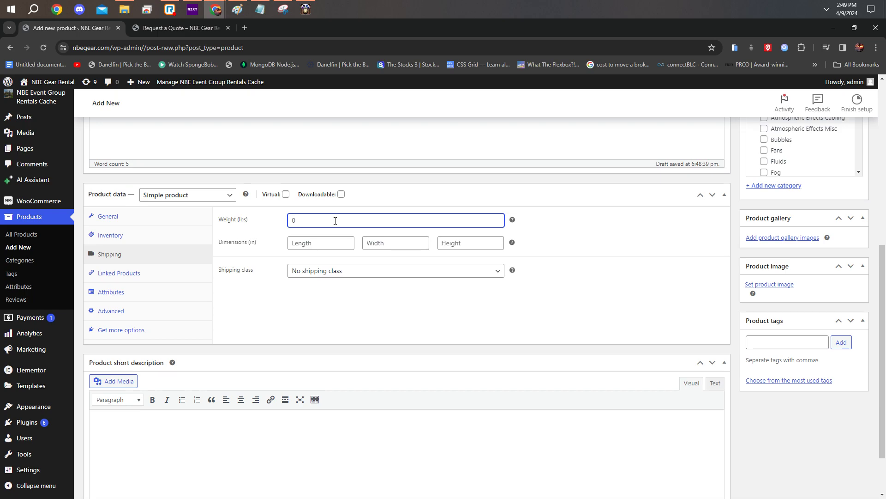
{"action": "key", "text": "Tab"}
{"action": "key", "text": "Tab"}
{"action": "key", "text": "Tab"}
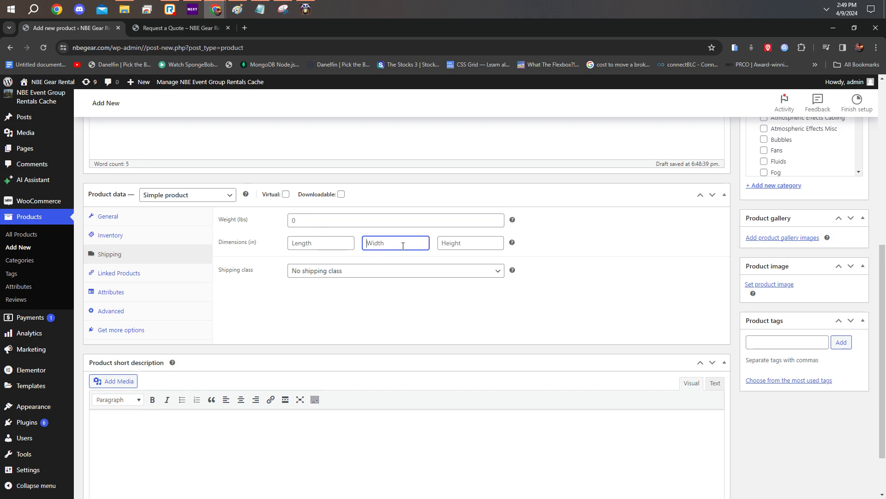
{"action": "key", "text": "shift+Tab"}
{"action": "key", "text": "shift+Tab"}
{"action": "key", "text": "shift+Tab"}
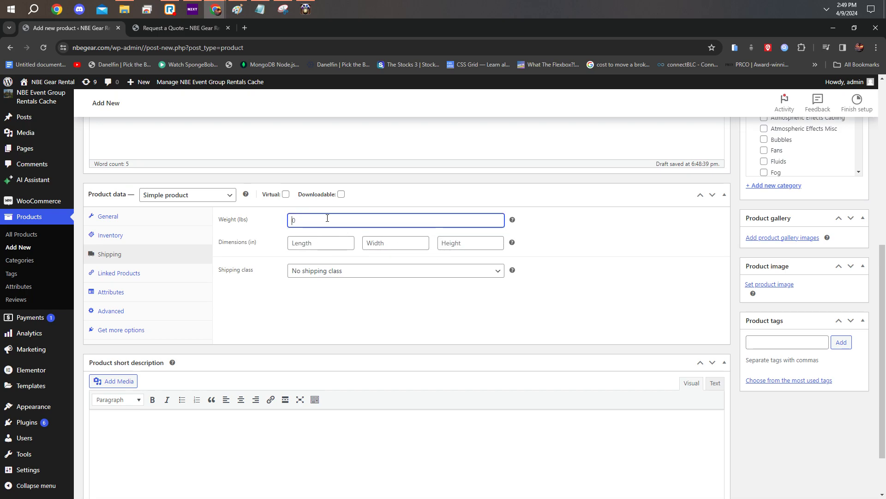
Step: Look over the linked products settings for upsells and cross-sells
{"action": "left_click", "coordinate": [186, 276]}
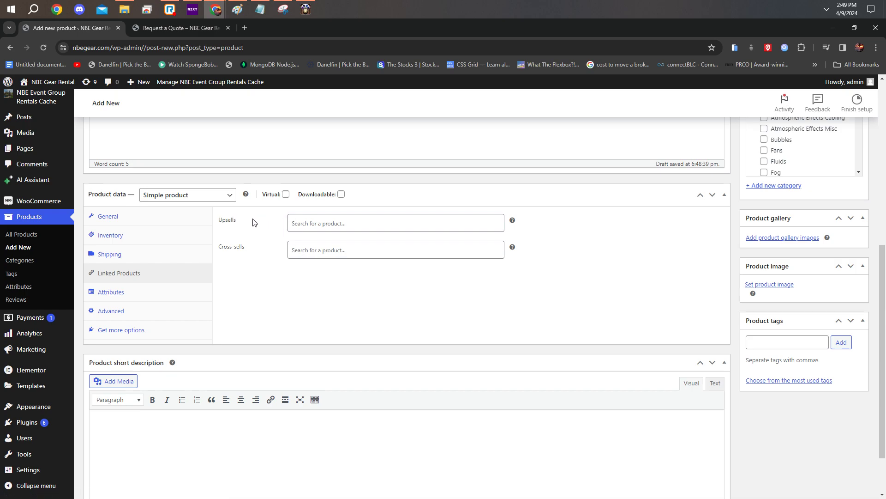
{"action": "double_click", "coordinate": [237, 221]}
{"action": "left_click", "coordinate": [256, 237]}
{"action": "double_click", "coordinate": [252, 248]}
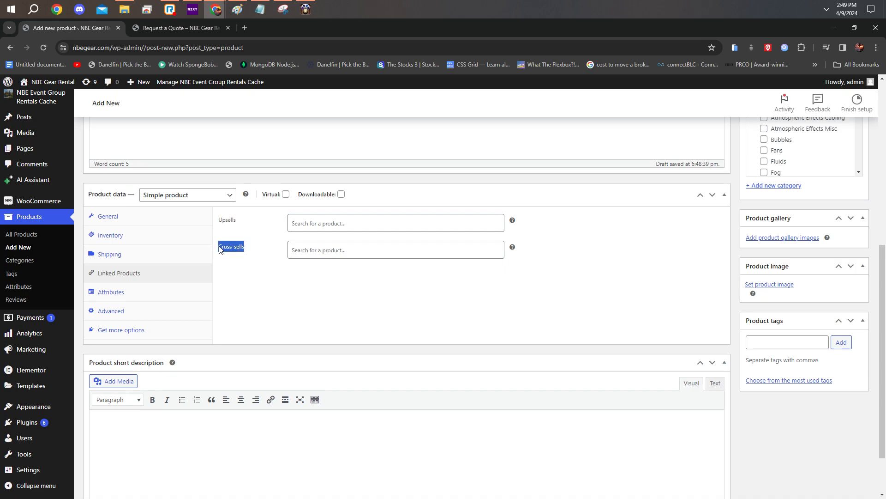
{"action": "left_click", "coordinate": [334, 250]}
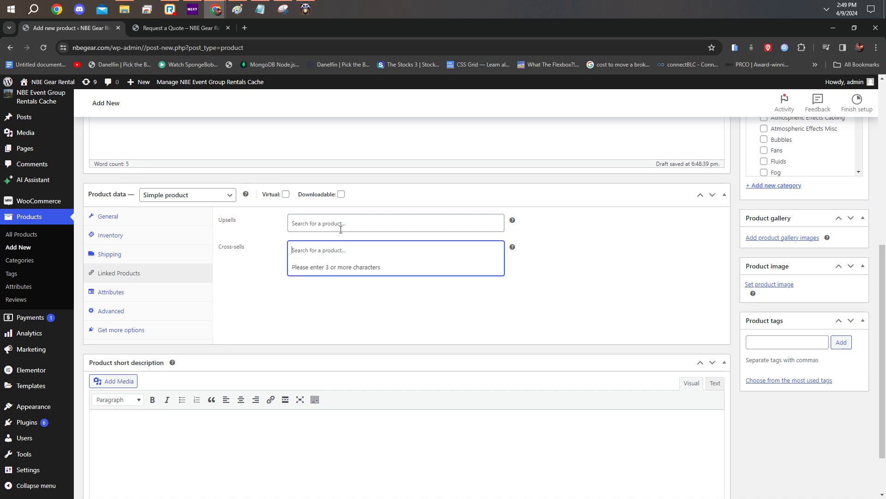
Step: Add a Color attribute with the values "Red | Green | Blue" and save the attributes
{"action": "left_click", "coordinate": [185, 295]}
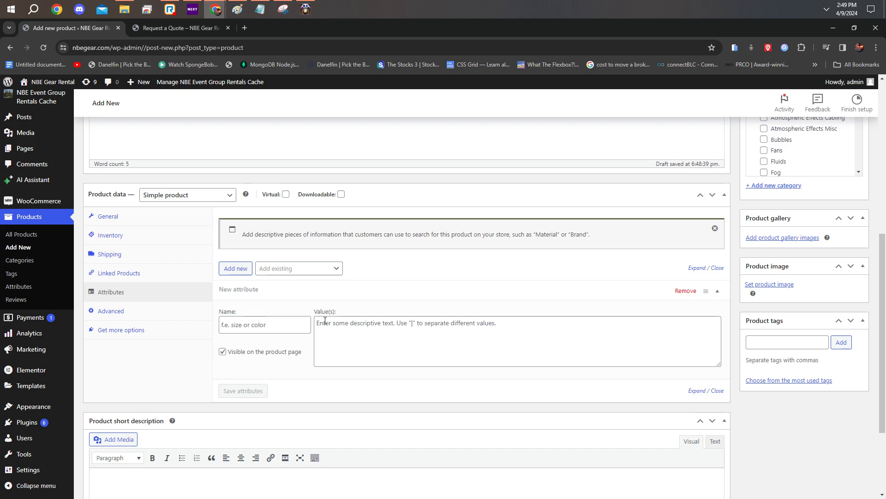
{"action": "left_click", "coordinate": [301, 270]}
{"action": "left_click", "coordinate": [301, 270]}
{"action": "left_click", "coordinate": [262, 325]}
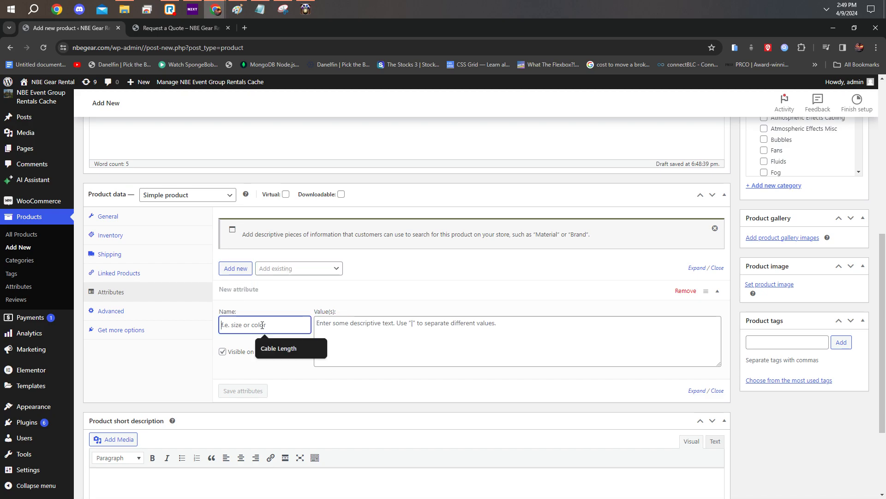
{"action": "type", "text": "Color"}
{"action": "left_click", "coordinate": [378, 327]}
{"action": "type", "text": "Red"}
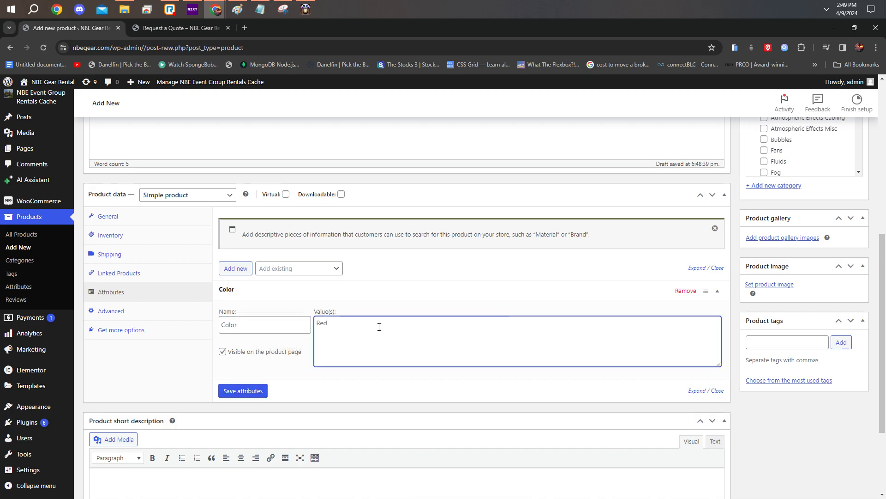
{"action": "type", "text": " | Green | Blyu"}
{"action": "left_click_drag", "start_coordinate": [356, 323], "coordinate": [350, 324]}
{"action": "left_click", "coordinate": [368, 323]}
{"action": "left_click", "coordinate": [379, 325]}
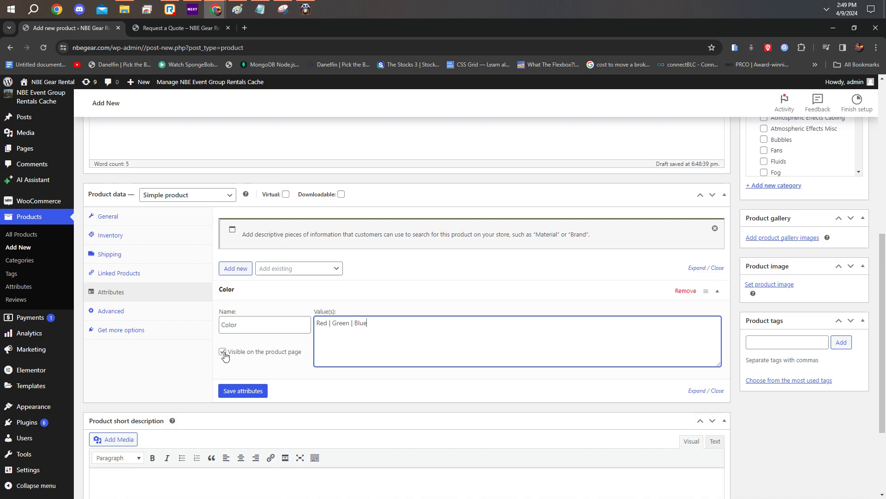
{"action": "left_click", "coordinate": [254, 393]}
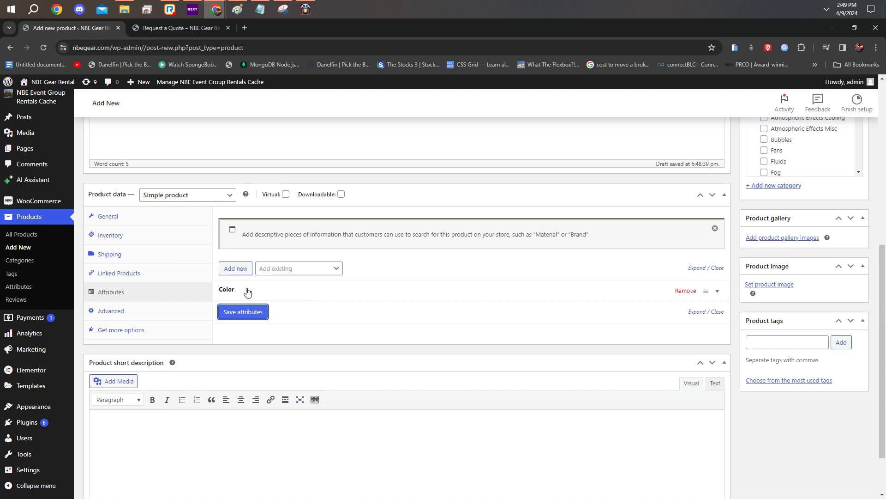
Step: Expand the saved Color attribute to review its values and check the option for adding existing attributes
{"action": "left_click", "coordinate": [718, 294]}
{"action": "triple_click", "coordinate": [401, 325]}
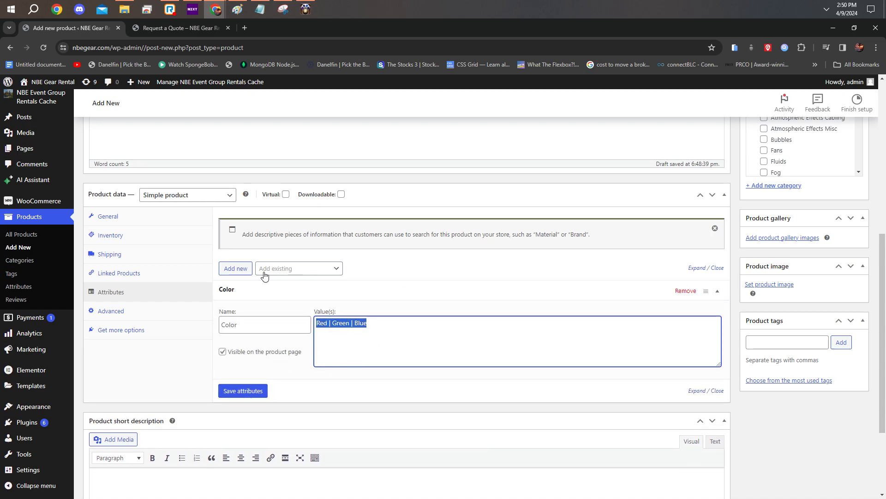
{"action": "left_click", "coordinate": [290, 267]}
{"action": "left_click", "coordinate": [289, 267]}
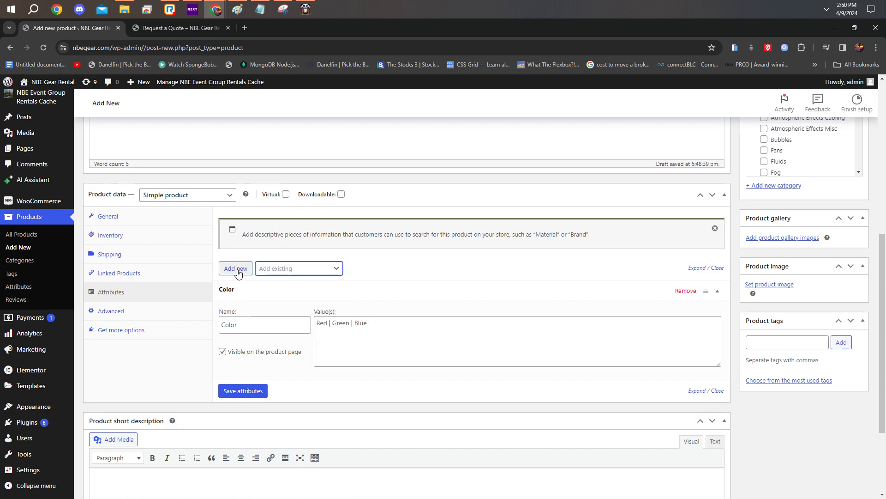
Step: Look over the advanced product settings, reading the help for the purchase note and checking the menu order
{"action": "left_click", "coordinate": [177, 317]}
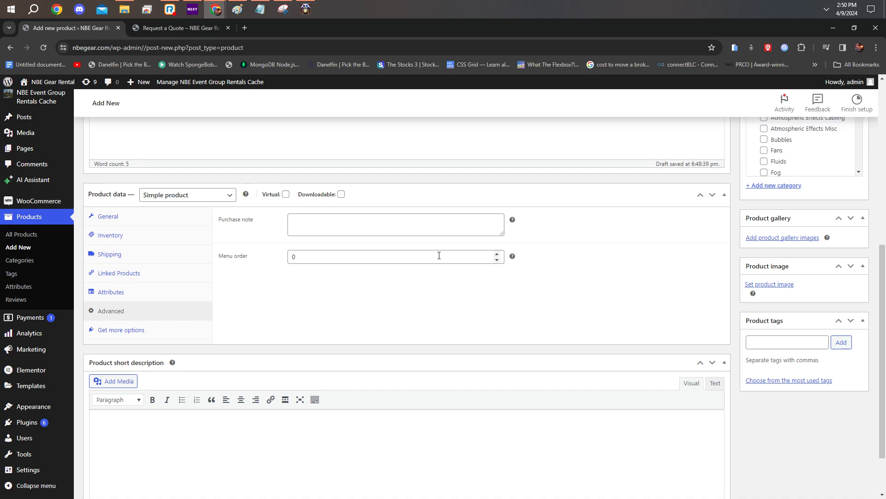
{"action": "left_click_drag", "start_coordinate": [227, 238], "coordinate": [251, 212]}
{"action": "left_click", "coordinate": [252, 213]}
{"action": "mouse_move", "coordinate": [514, 221]}
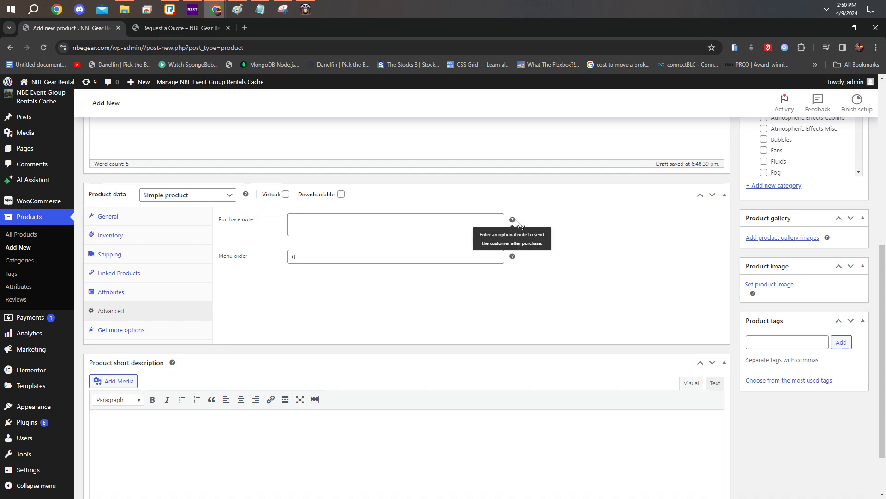
{"action": "left_click", "coordinate": [357, 224]}
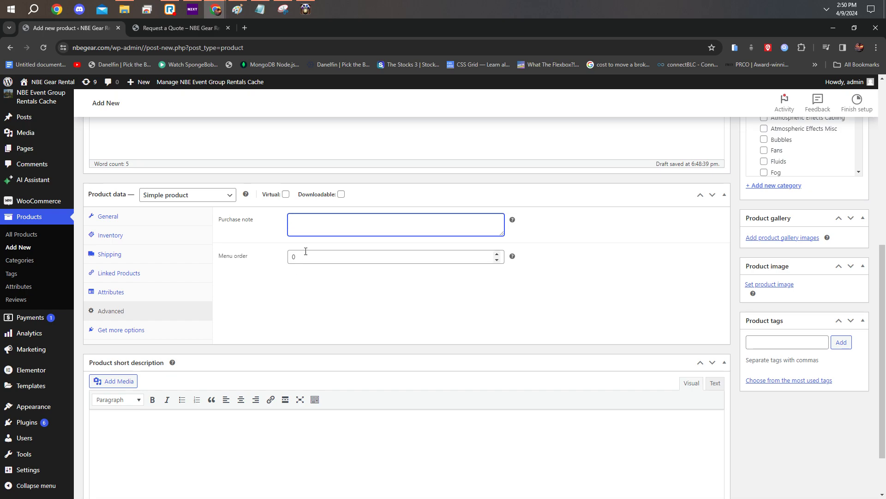
{"action": "key", "text": "Tab"}
{"action": "left_click", "coordinate": [323, 269]}
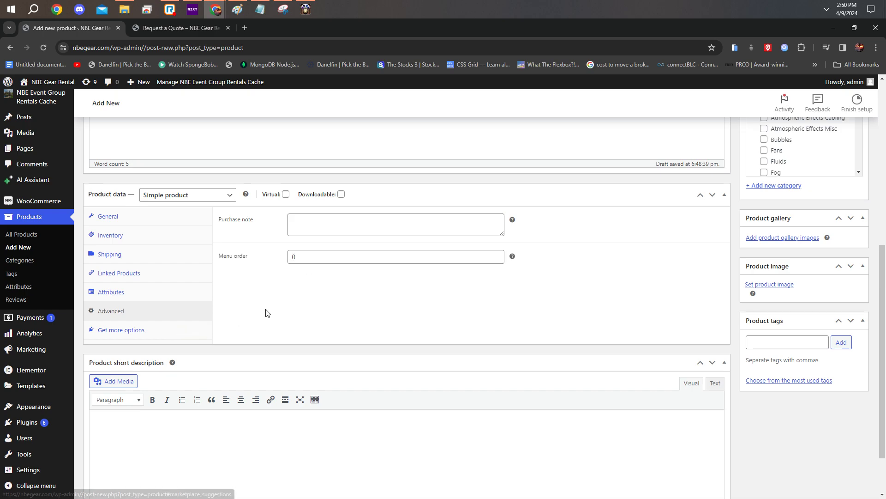
Step: Look over the recommended extensions offered for the product
{"action": "scroll", "coordinate": [180, 332], "scroll_direction": "up", "scroll_amount": 2}
{"action": "left_click", "coordinate": [129, 405]}
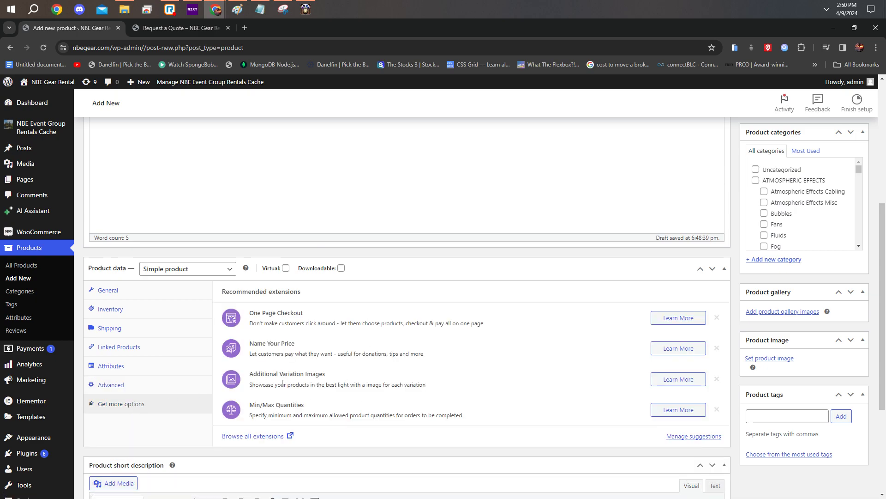
{"action": "scroll", "coordinate": [283, 417], "scroll_direction": "down", "scroll_amount": 3}
{"action": "scroll", "coordinate": [209, 407], "scroll_direction": "up", "scroll_amount": 4}
Step: Enter "This quick description of the video wall" as the product short description
{"action": "scroll", "coordinate": [209, 407], "scroll_direction": "down", "scroll_amount": 4}
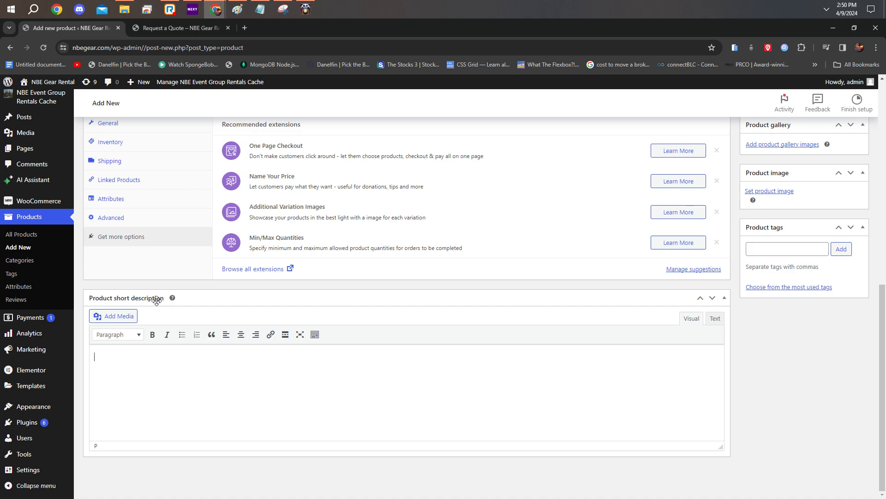
{"action": "type", "text": "his quick sde"}
{"action": "key", "text": "BackSpace"}
{"action": "key", "text": "BackSpace"}
{"action": "key", "text": "BackSpace"}
{"action": "type", "text": "descrtiription of the vi"}
{"action": "key", "text": "BackSpace"}
{"action": "key", "text": "BackSpace"}
{"action": "type", "text": "viee"}
{"action": "type", "text": "eo wall"}
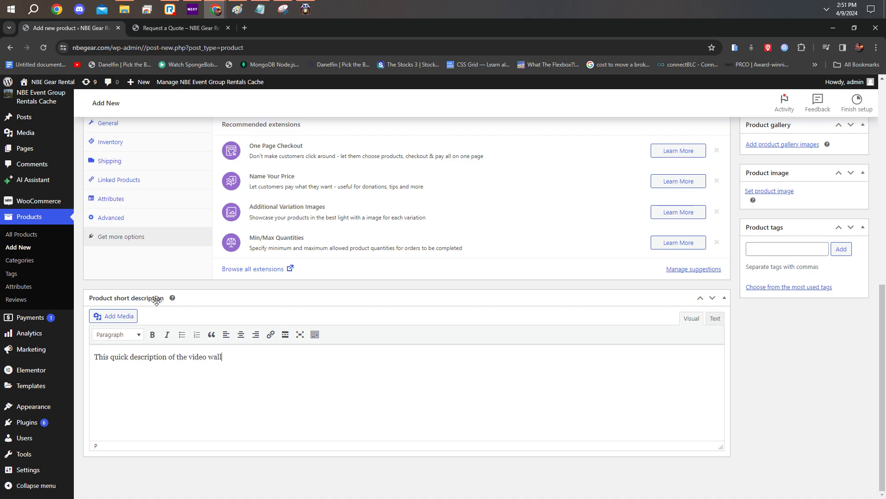
Step: Lengthen the main product description by pasting repeated copies of "This is a video wall" after the original sentence
{"action": "scroll", "coordinate": [157, 300], "scroll_direction": "up", "scroll_amount": 9}
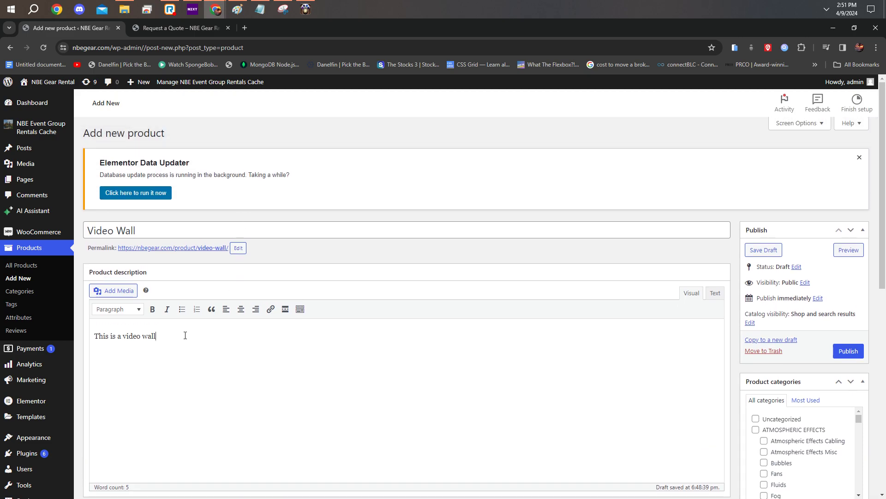
{"action": "left_click_drag", "start_coordinate": [185, 335], "coordinate": [92, 335]}
{"action": "left_click", "coordinate": [177, 332]}
{"action": "key", "text": "ctrl+v"}
{"action": "key", "text": "ctrl+v"}
{"action": "key", "text": "ctrl+v"}
{"action": "key", "text": "ctrl+v"}
{"action": "key", "text": "ctrl+v"}
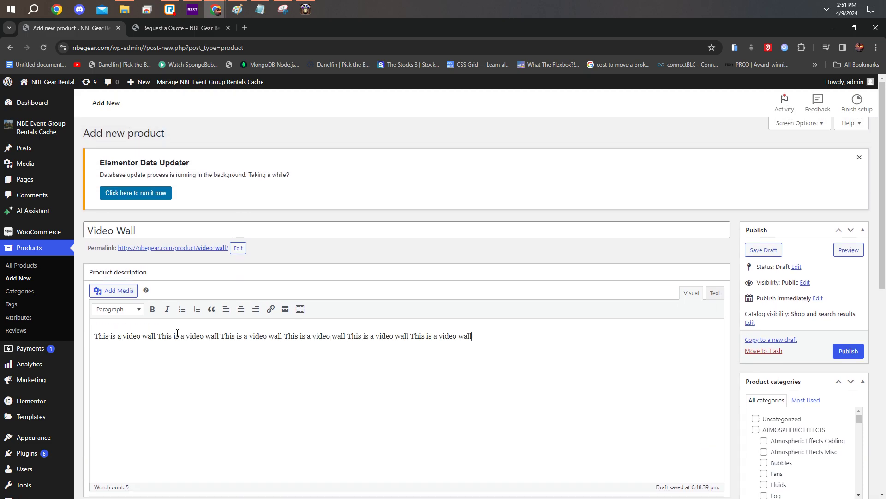
Step: Compare the product's short description with the main product description
{"action": "scroll", "coordinate": [355, 330], "scroll_direction": "down", "scroll_amount": 10}
{"action": "left_click_drag", "start_coordinate": [244, 358], "coordinate": [95, 358]}
{"action": "scroll", "coordinate": [366, 291], "scroll_direction": "up", "scroll_amount": 8}
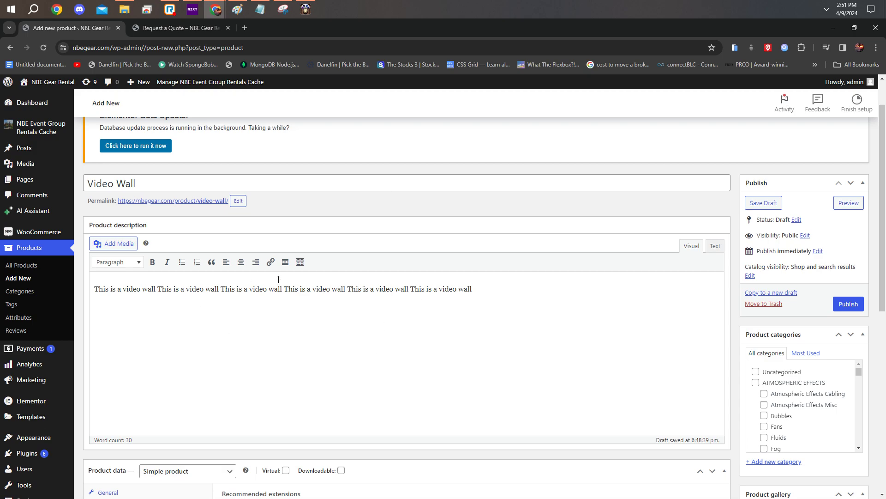
{"action": "scroll", "coordinate": [252, 284], "scroll_direction": "down", "scroll_amount": 8}
{"action": "scroll", "coordinate": [369, 340], "scroll_direction": "up", "scroll_amount": 10}
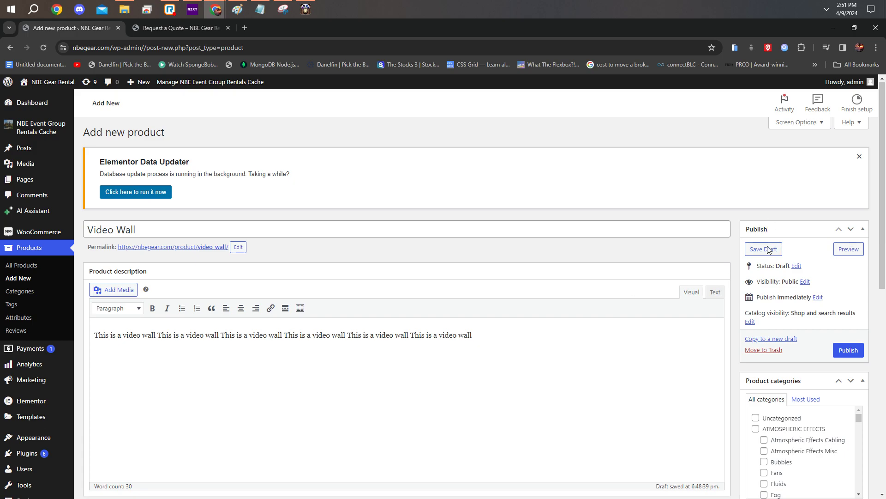
Step: Assign the product to the VIDEO category and its LED Video Walls subcategory
{"action": "scroll", "coordinate": [754, 243], "scroll_direction": "down", "scroll_amount": 4}
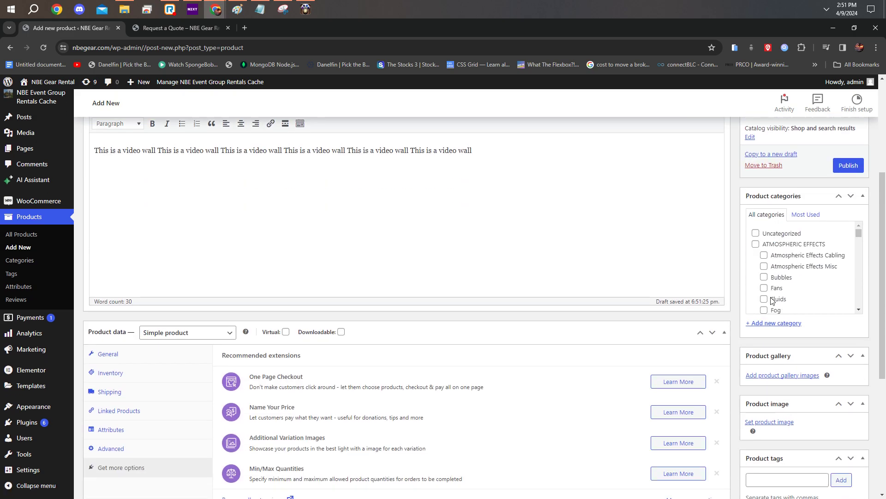
{"action": "scroll", "coordinate": [790, 262], "scroll_direction": "down", "scroll_amount": 5}
{"action": "scroll", "coordinate": [787, 262], "scroll_direction": "down", "scroll_amount": 2}
{"action": "scroll", "coordinate": [787, 263], "scroll_direction": "up", "scroll_amount": 4}
{"action": "scroll", "coordinate": [814, 257], "scroll_direction": "down", "scroll_amount": 5}
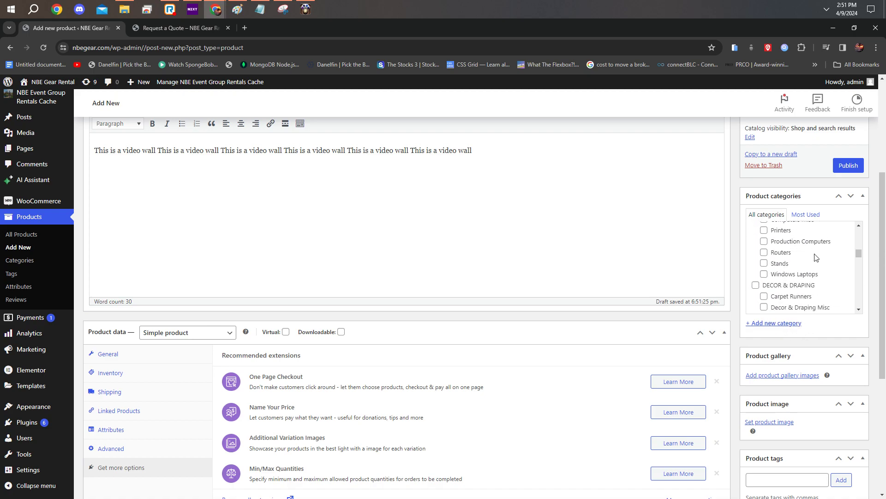
{"action": "scroll", "coordinate": [815, 256], "scroll_direction": "down", "scroll_amount": 5}
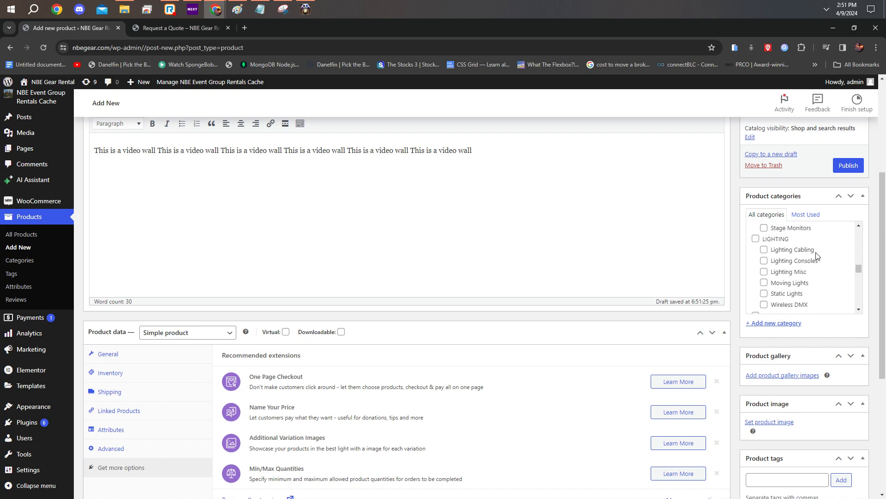
{"action": "scroll", "coordinate": [816, 255], "scroll_direction": "down", "scroll_amount": 4}
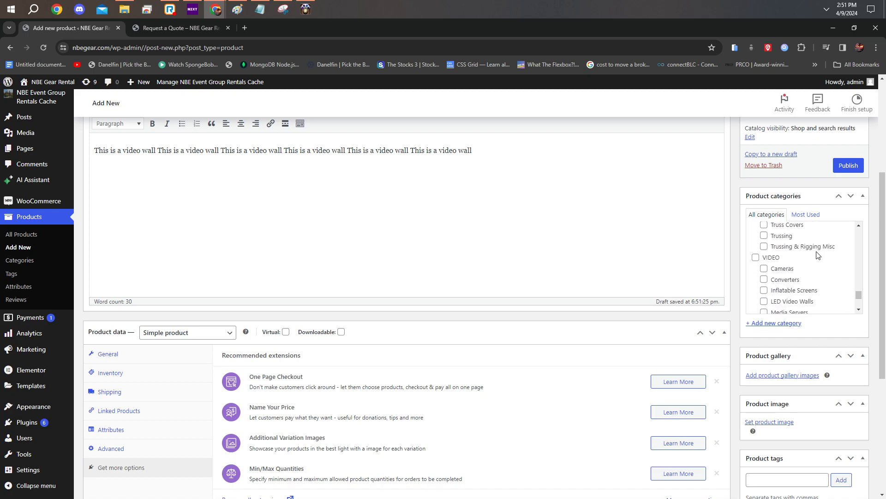
{"action": "scroll", "coordinate": [801, 268], "scroll_direction": "down", "scroll_amount": 1}
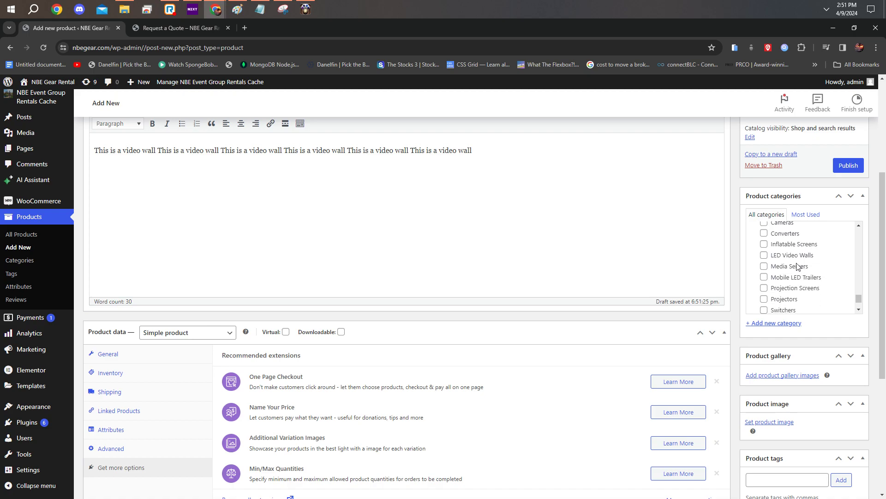
{"action": "scroll", "coordinate": [821, 272], "scroll_direction": "up", "scroll_amount": 2}
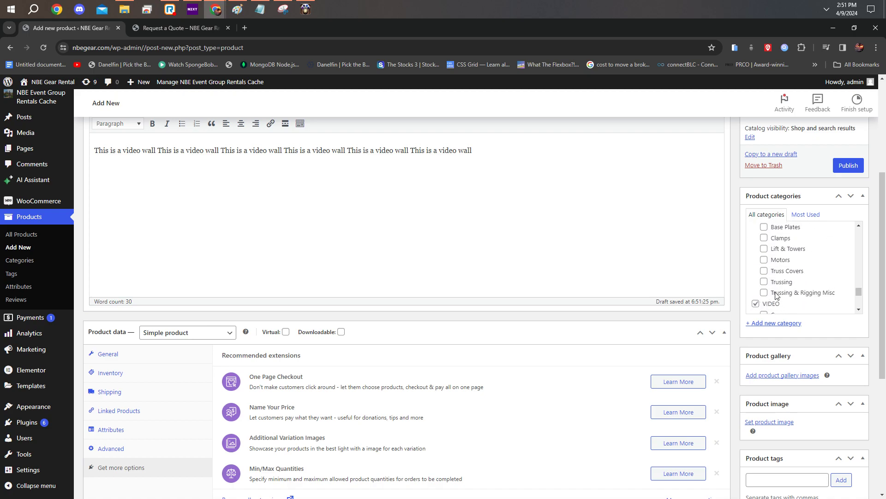
{"action": "scroll", "coordinate": [792, 294], "scroll_direction": "down", "scroll_amount": 2}
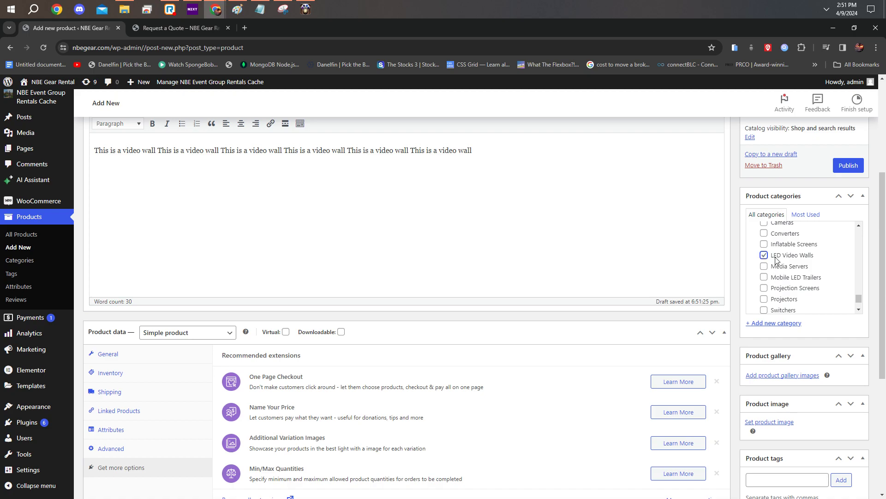
{"action": "scroll", "coordinate": [801, 257], "scroll_direction": "down", "scroll_amount": 1}
{"action": "scroll", "coordinate": [771, 286], "scroll_direction": "up", "scroll_amount": 2}
{"action": "scroll", "coordinate": [769, 289], "scroll_direction": "down", "scroll_amount": 1}
{"action": "scroll", "coordinate": [768, 291], "scroll_direction": "up", "scroll_amount": 1}
{"action": "left_click", "coordinate": [764, 285]}
{"action": "left_click", "coordinate": [773, 297]}
{"action": "left_click", "coordinate": [762, 298]}
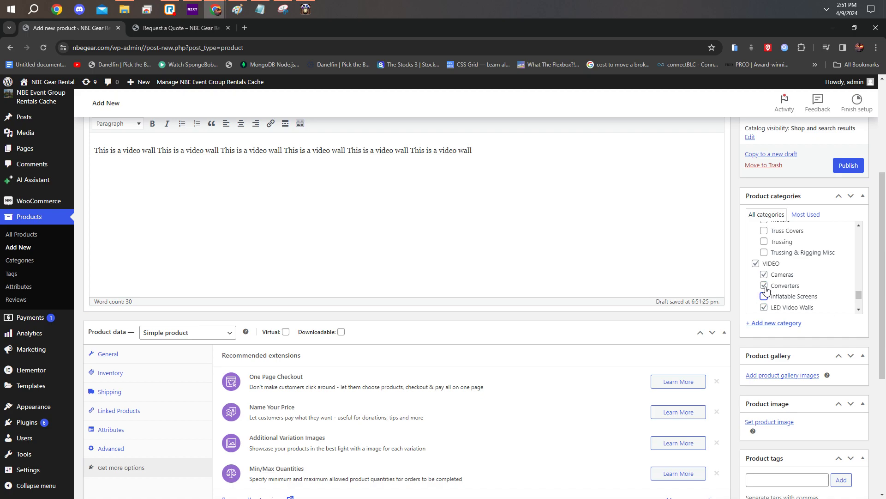
{"action": "scroll", "coordinate": [780, 278], "scroll_direction": "down", "scroll_amount": 1}
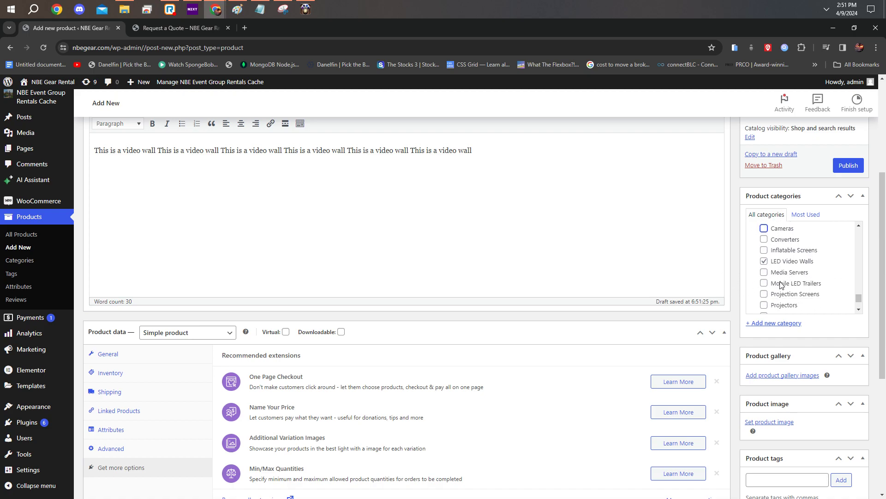
{"action": "scroll", "coordinate": [786, 250], "scroll_direction": "up", "scroll_amount": 1}
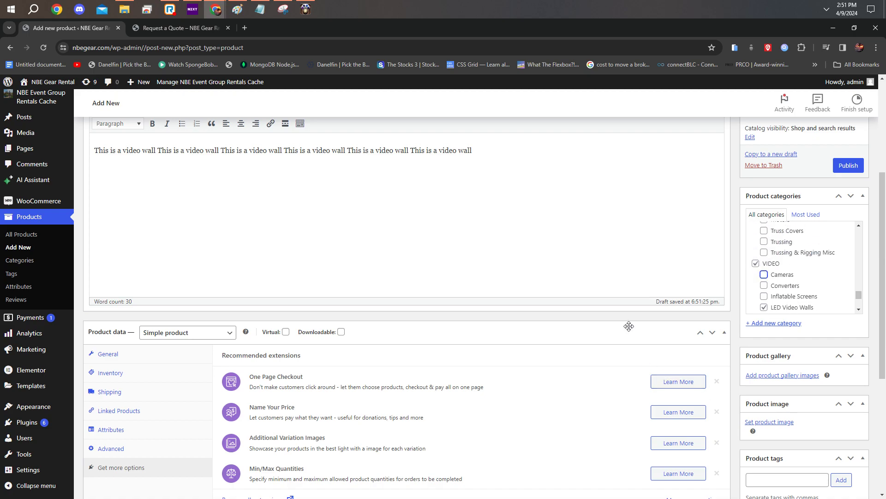
Step: Look at how products are listed on the storefront's AUDIO category page, and return to the product being added
{"action": "scroll", "coordinate": [629, 328], "scroll_direction": "down", "scroll_amount": 2}
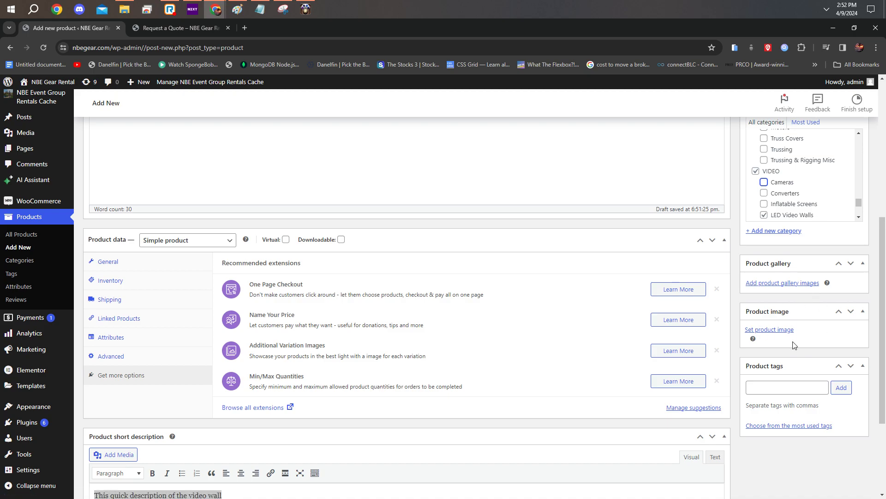
{"action": "left_click", "coordinate": [211, 27]}
{"action": "mouse_move", "coordinate": [447, 112]}
{"action": "left_click", "coordinate": [435, 128]}
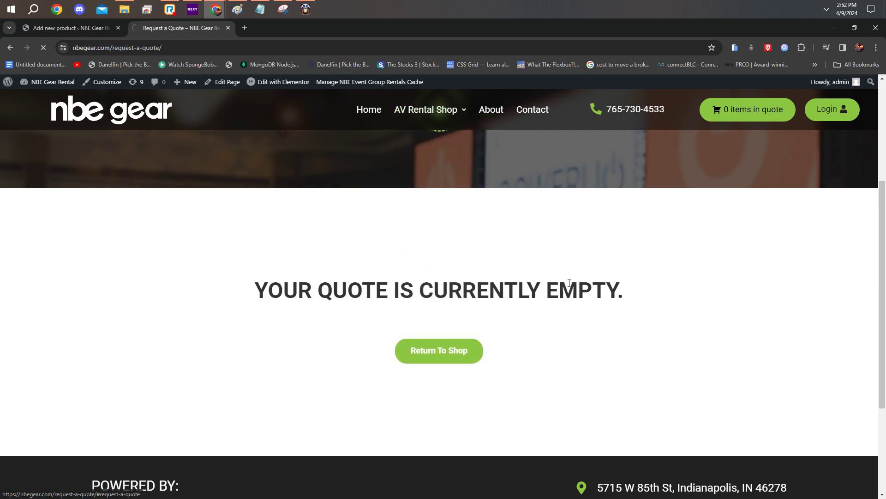
{"action": "scroll", "coordinate": [366, 352], "scroll_direction": "down", "scroll_amount": 8}
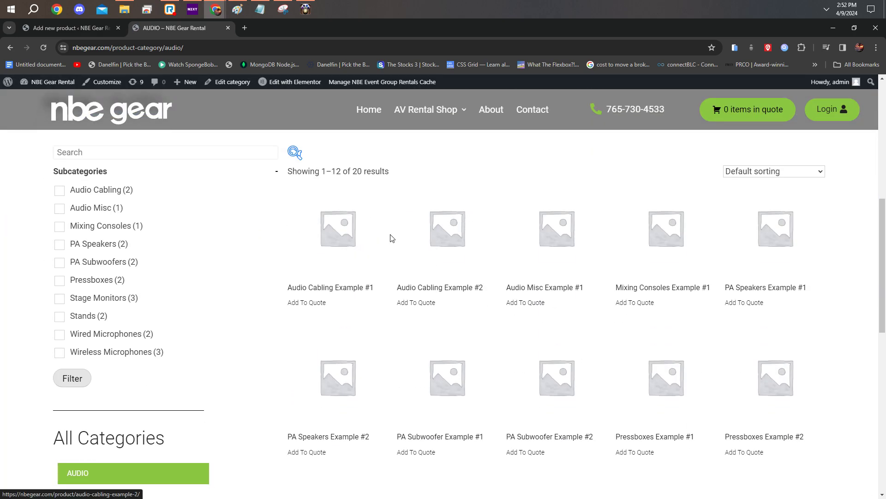
{"action": "key", "text": "ctrl+Tab"}
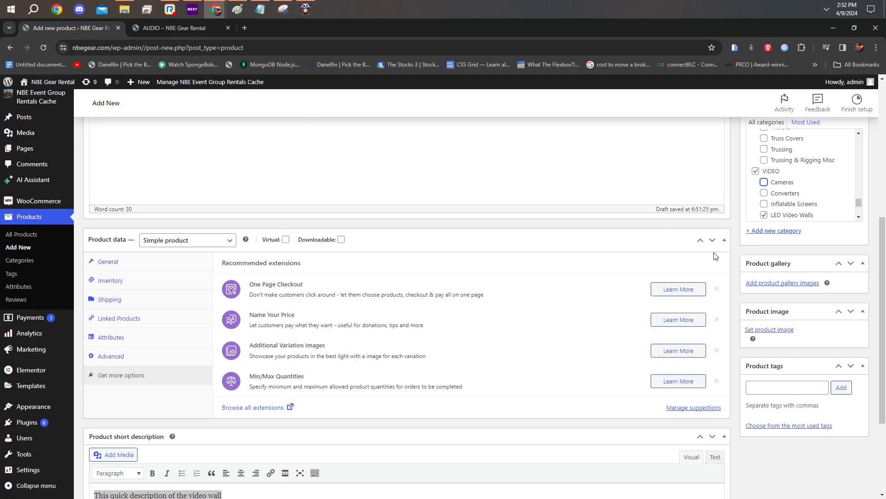
Step: Publish the Video Wall product
{"action": "scroll", "coordinate": [797, 323], "scroll_direction": "up", "scroll_amount": 6}
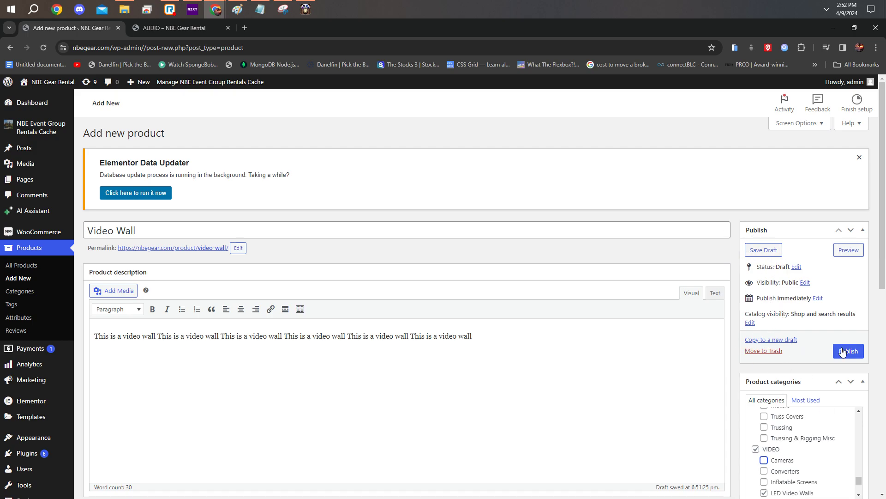
{"action": "scroll", "coordinate": [302, 318], "scroll_direction": "down", "scroll_amount": 8}
{"action": "scroll", "coordinate": [339, 274], "scroll_direction": "up", "scroll_amount": 8}
{"action": "left_click", "coordinate": [848, 352]}
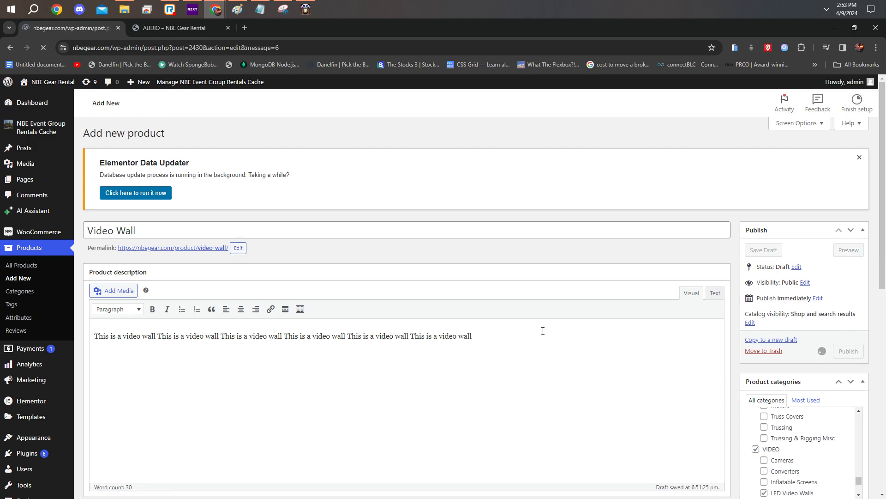
Step: View the published Video Wall page on the storefront, and return to its product editor
{"action": "left_click", "coordinate": [146, 228]}
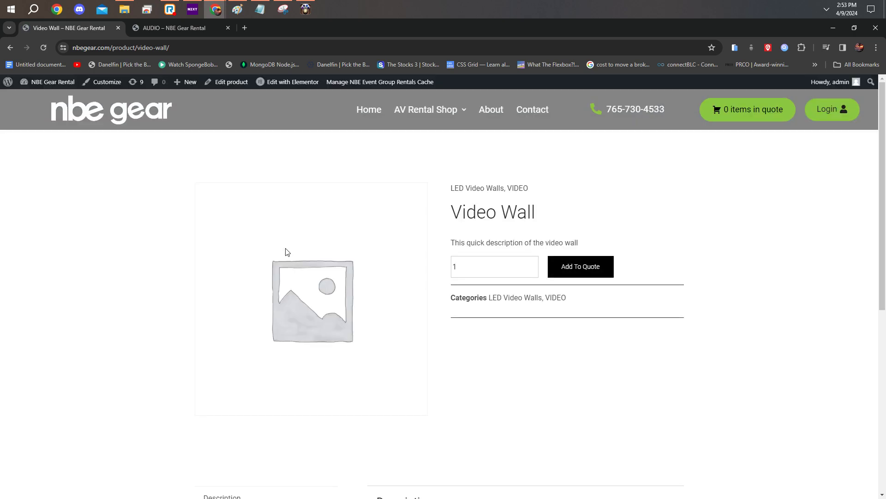
{"action": "scroll", "coordinate": [461, 277], "scroll_direction": "down", "scroll_amount": 3}
{"action": "scroll", "coordinate": [460, 287], "scroll_direction": "up", "scroll_amount": 3}
{"action": "key", "text": "alt+Left"}
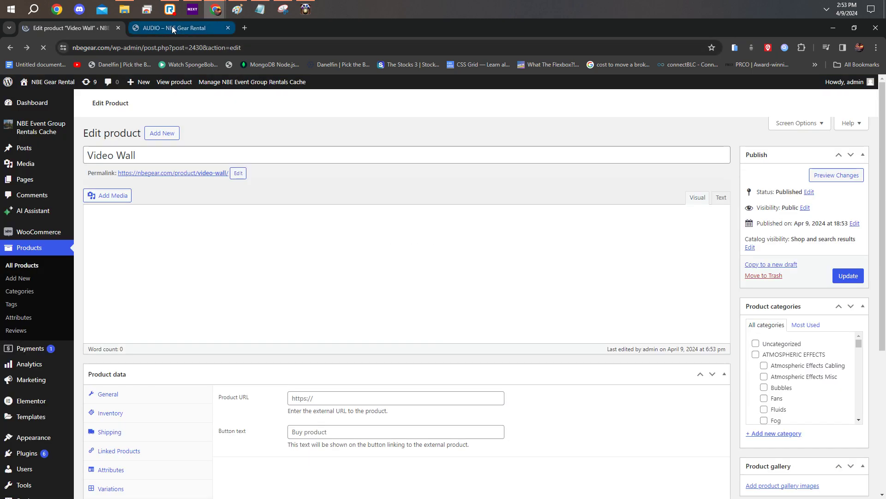
Step: Open the storefront's LIGHTING category page and examine its search filter and category list
{"action": "left_click", "coordinate": [172, 27]}
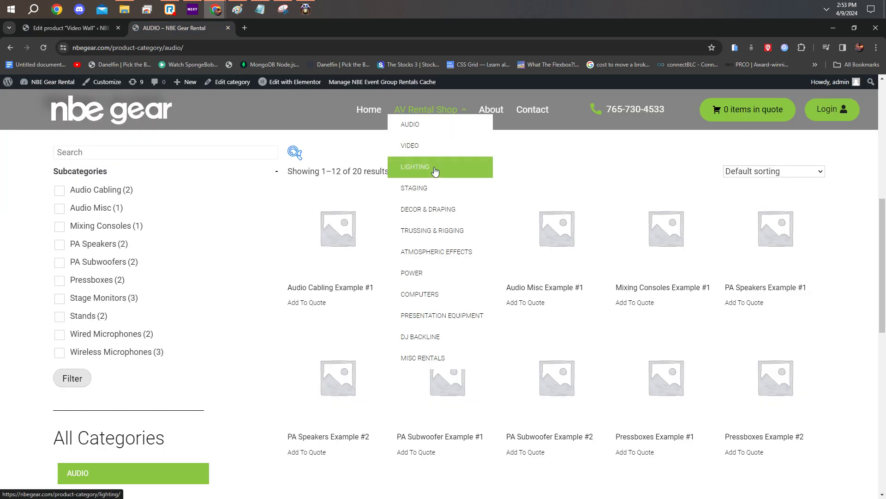
{"action": "left_click", "coordinate": [435, 168]}
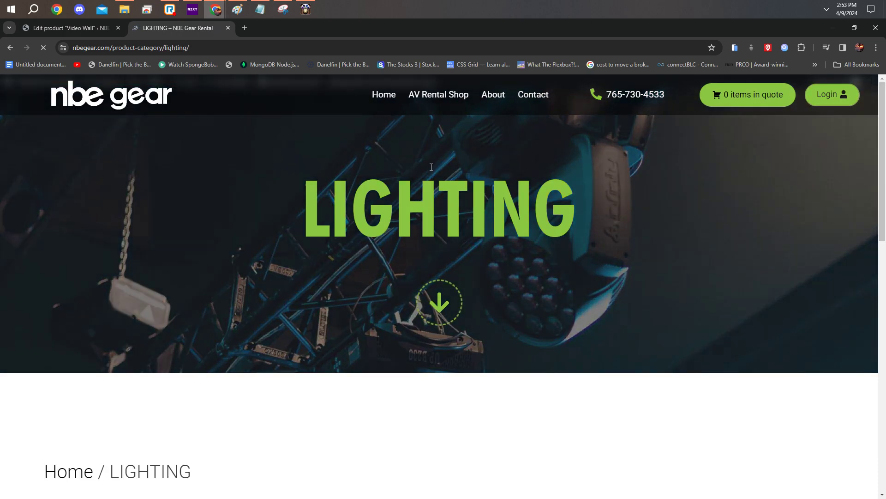
{"action": "left_click", "coordinate": [426, 256]}
{"action": "scroll", "coordinate": [188, 284], "scroll_direction": "down", "scroll_amount": 5}
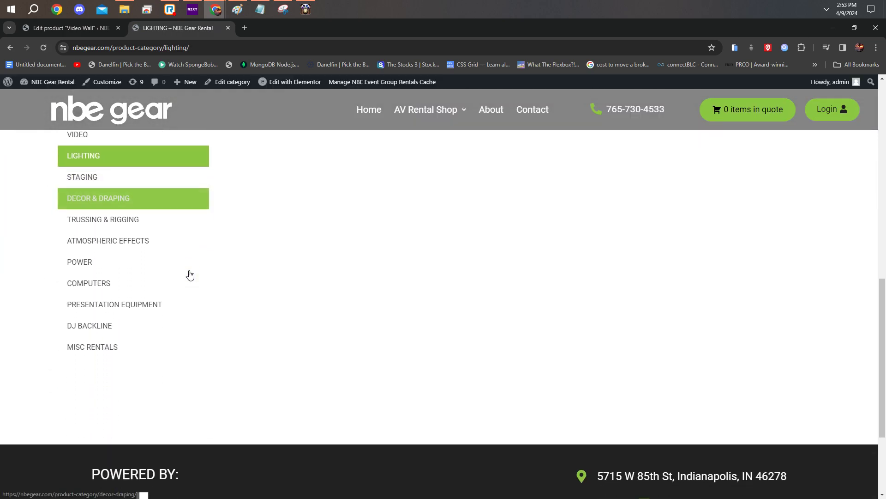
{"action": "scroll", "coordinate": [355, 301], "scroll_direction": "up", "scroll_amount": 5}
{"action": "left_click", "coordinate": [64, 245]}
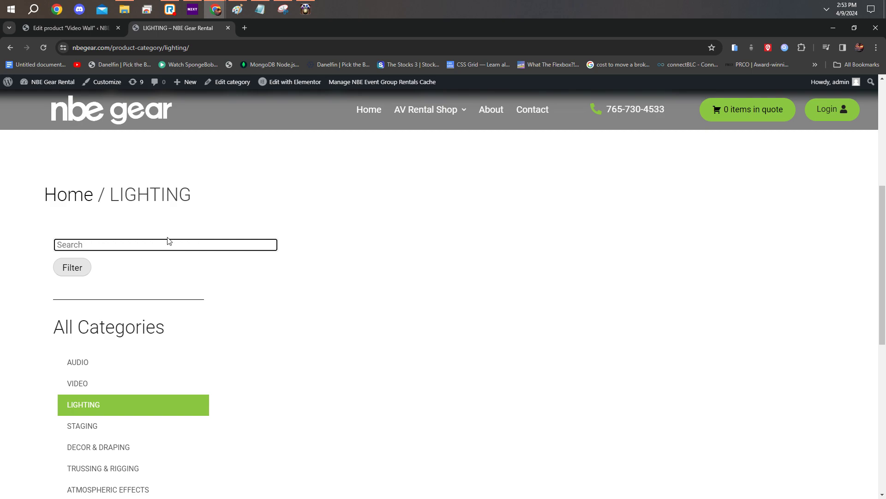
{"action": "scroll", "coordinate": [72, 272], "scroll_direction": "down", "scroll_amount": 4}
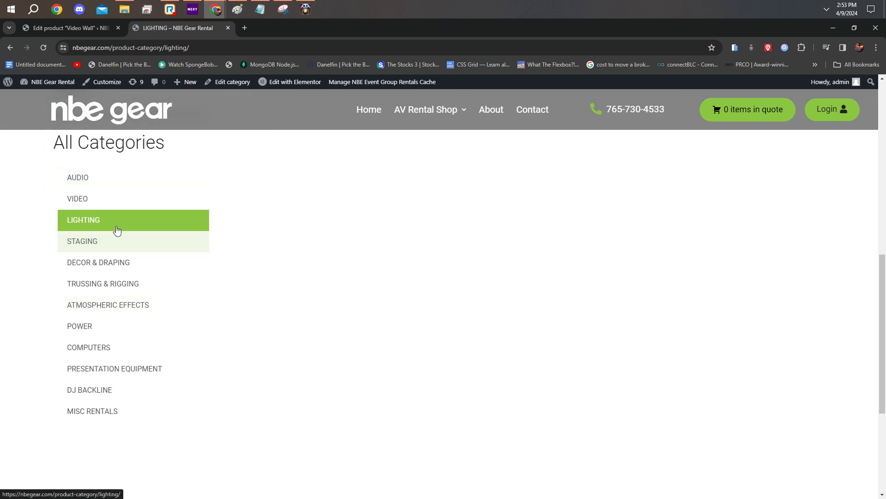
Step: Compare the product listing and subcategory filters of the AUDIO category with the LIGHTING category page
{"action": "left_click", "coordinate": [102, 229]}
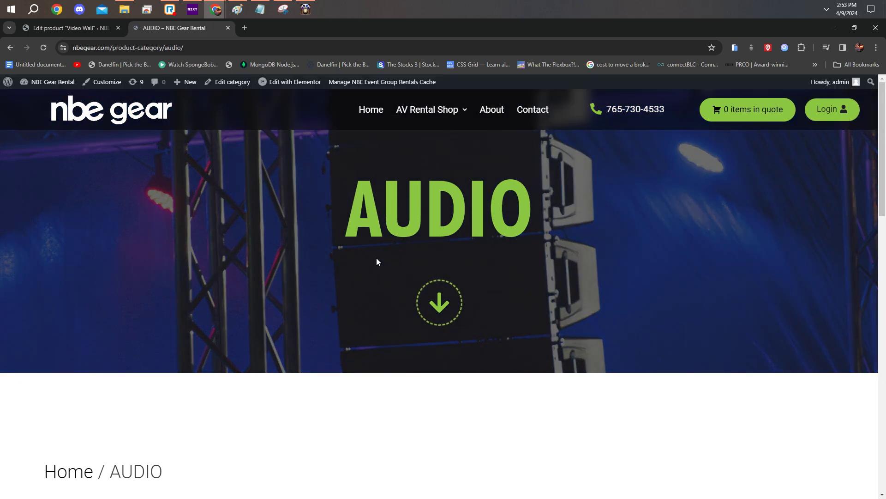
{"action": "scroll", "coordinate": [383, 251], "scroll_direction": "down", "scroll_amount": 8}
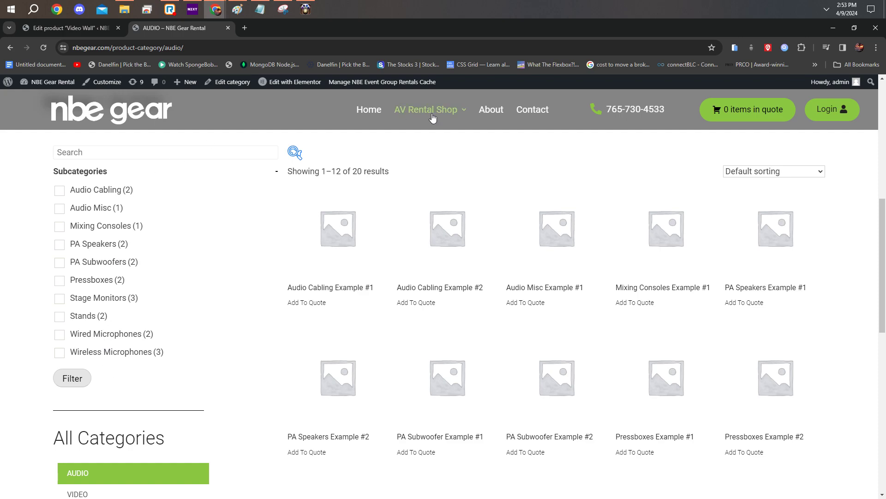
{"action": "mouse_move", "coordinate": [433, 118]}
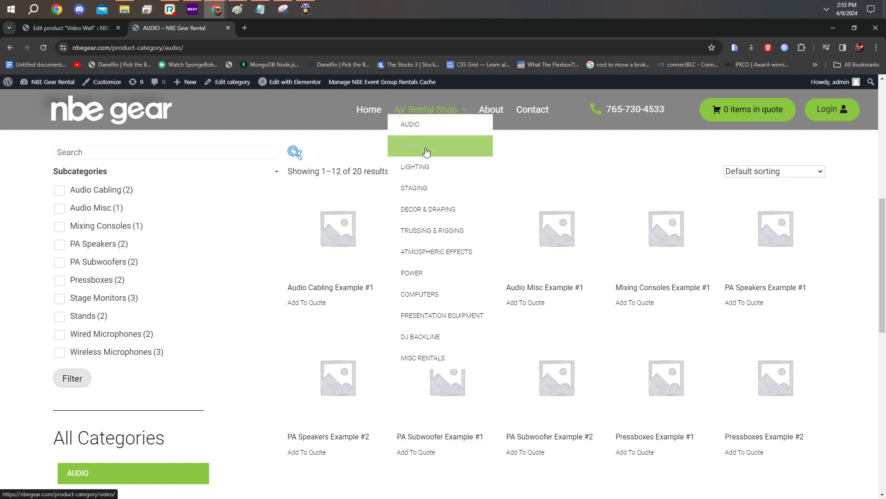
{"action": "left_click", "coordinate": [428, 165]}
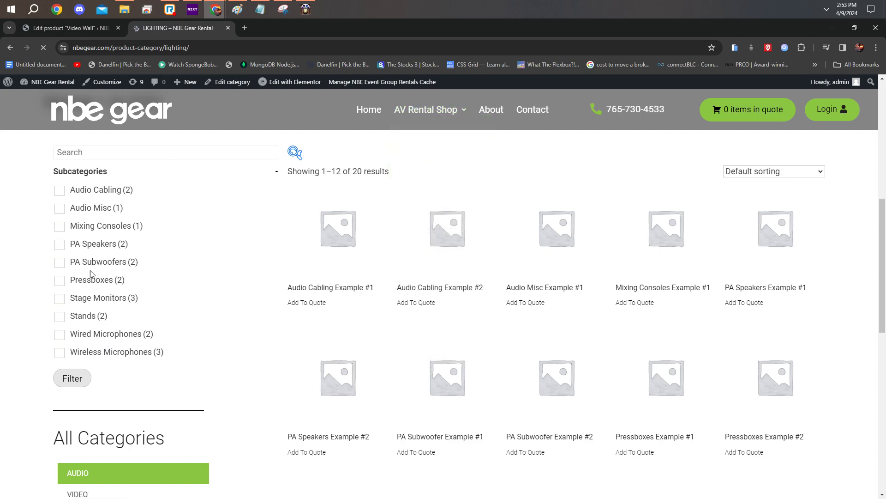
{"action": "scroll", "coordinate": [108, 184], "scroll_direction": "down", "scroll_amount": 6}
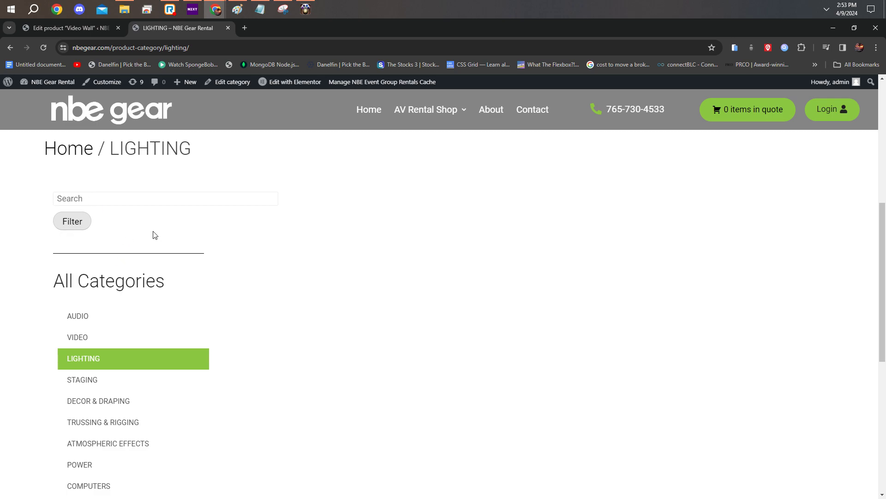
Step: Examine the storefront's VIDEO category page for the LED Video Walls filter and Video Wall product, and reopen the LIGHTING category
{"action": "mouse_move", "coordinate": [455, 113]}
{"action": "left_click", "coordinate": [436, 144]}
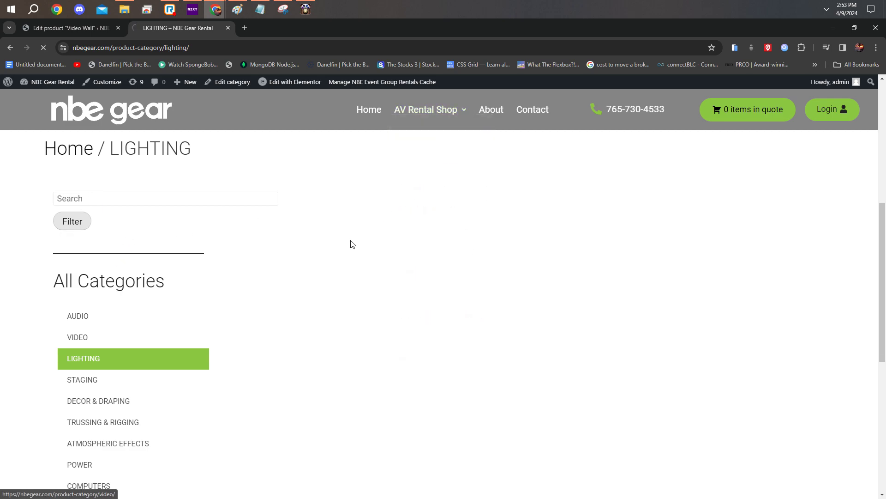
{"action": "scroll", "coordinate": [266, 254], "scroll_direction": "down", "scroll_amount": 6}
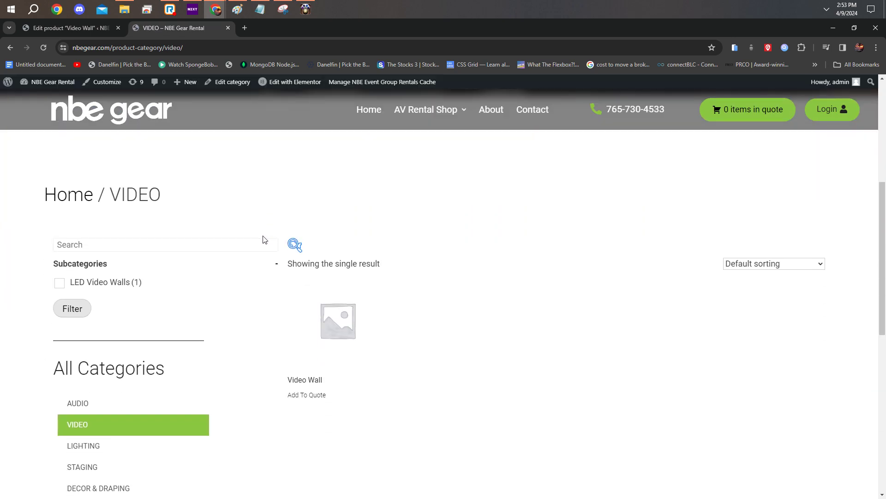
{"action": "left_click_drag", "start_coordinate": [109, 264], "coordinate": [65, 274]}
{"action": "left_click_drag", "start_coordinate": [154, 284], "coordinate": [70, 283]}
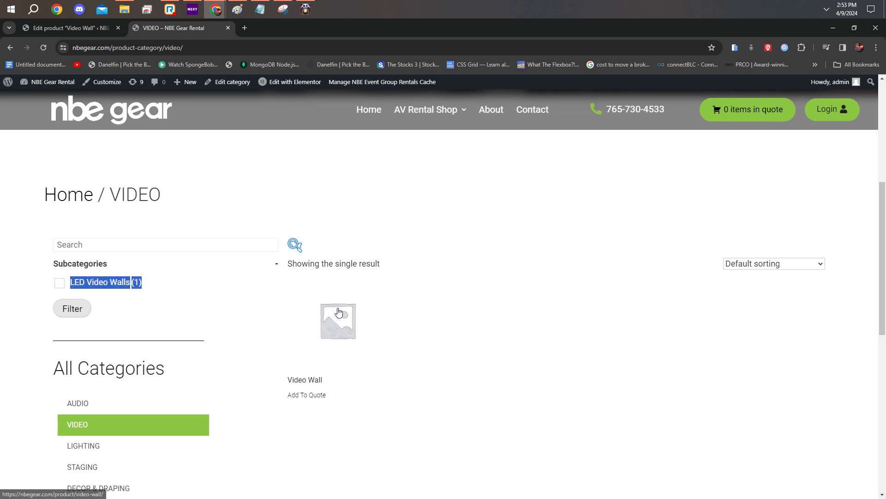
{"action": "scroll", "coordinate": [341, 311], "scroll_direction": "down", "scroll_amount": 2}
{"action": "scroll", "coordinate": [350, 286], "scroll_direction": "down", "scroll_amount": 2}
{"action": "scroll", "coordinate": [376, 306], "scroll_direction": "up", "scroll_amount": 5}
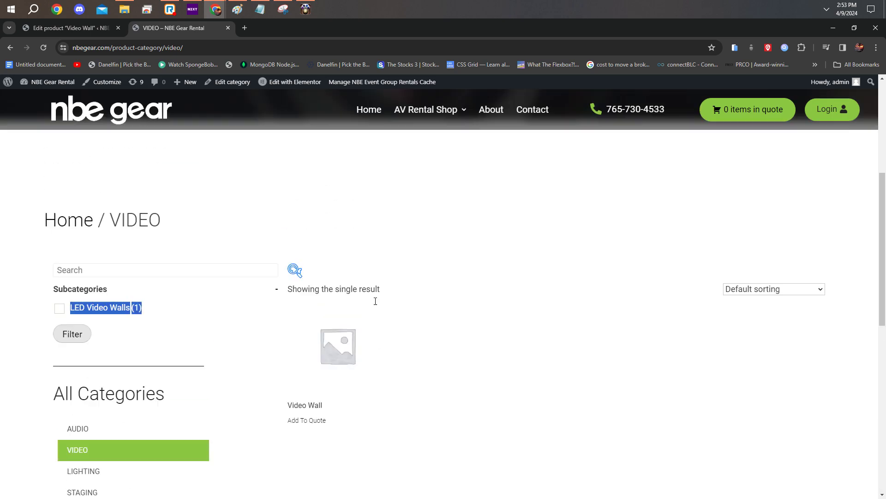
{"action": "mouse_move", "coordinate": [435, 118]}
{"action": "scroll", "coordinate": [227, 277], "scroll_direction": "down", "scroll_amount": 3}
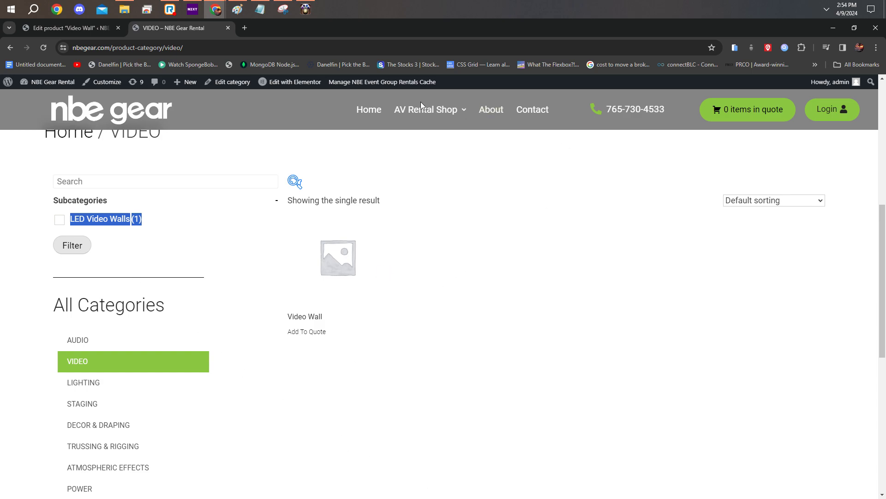
{"action": "left_click", "coordinate": [427, 170]}
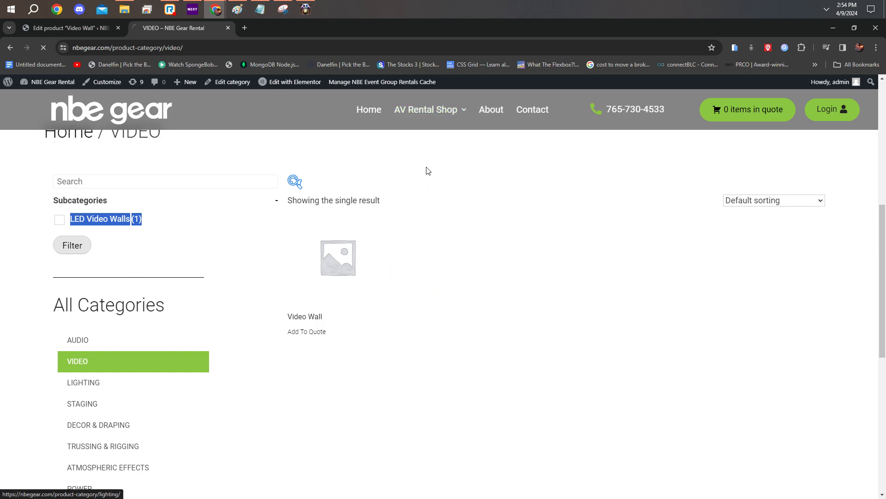
Step: Return to the WordPress admin and find the Video Wall entry in the full product list
{"action": "left_click", "coordinate": [69, 28]}
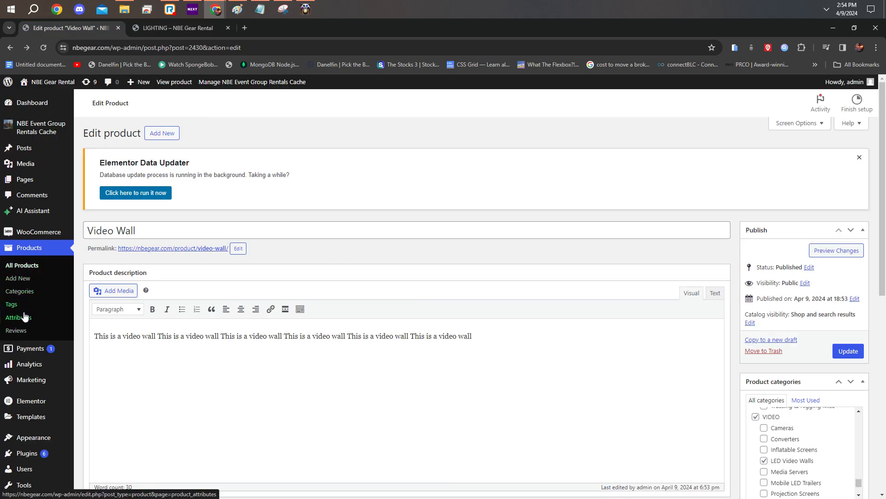
{"action": "left_click", "coordinate": [34, 266]}
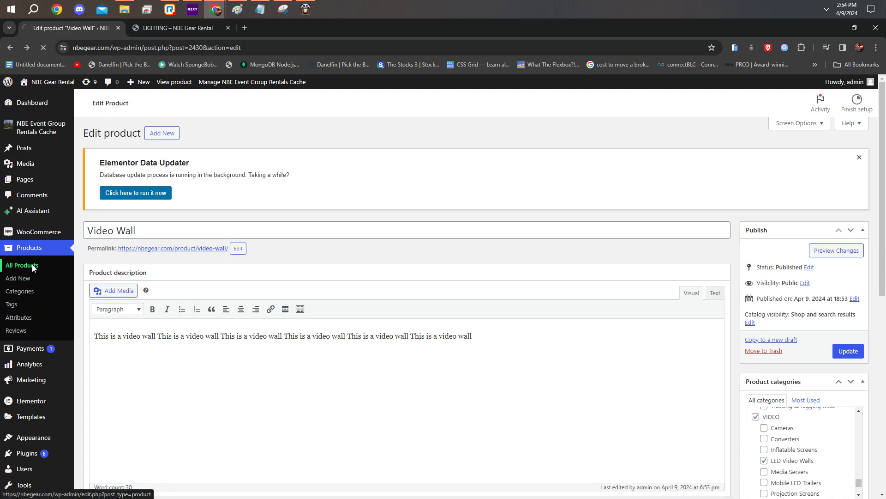
{"action": "scroll", "coordinate": [349, 264], "scroll_direction": "down", "scroll_amount": 5}
{"action": "scroll", "coordinate": [349, 264], "scroll_direction": "down", "scroll_amount": 1}
{"action": "scroll", "coordinate": [334, 317], "scroll_direction": "up", "scroll_amount": 5}
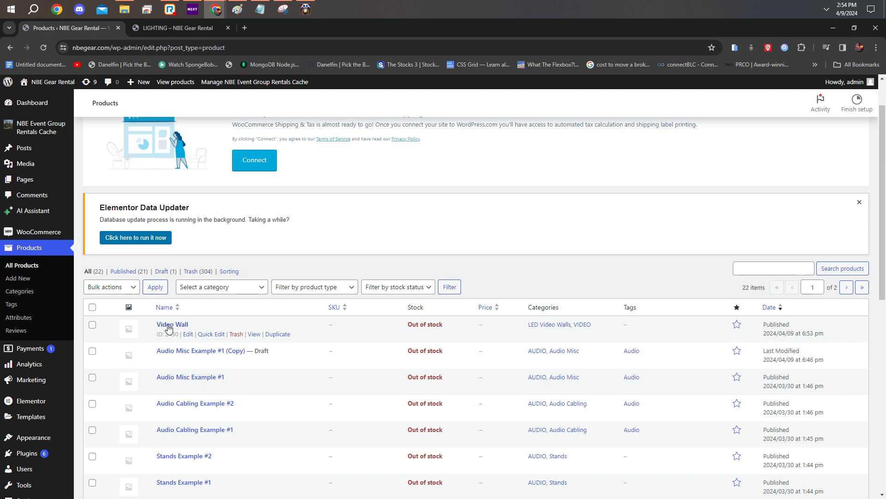